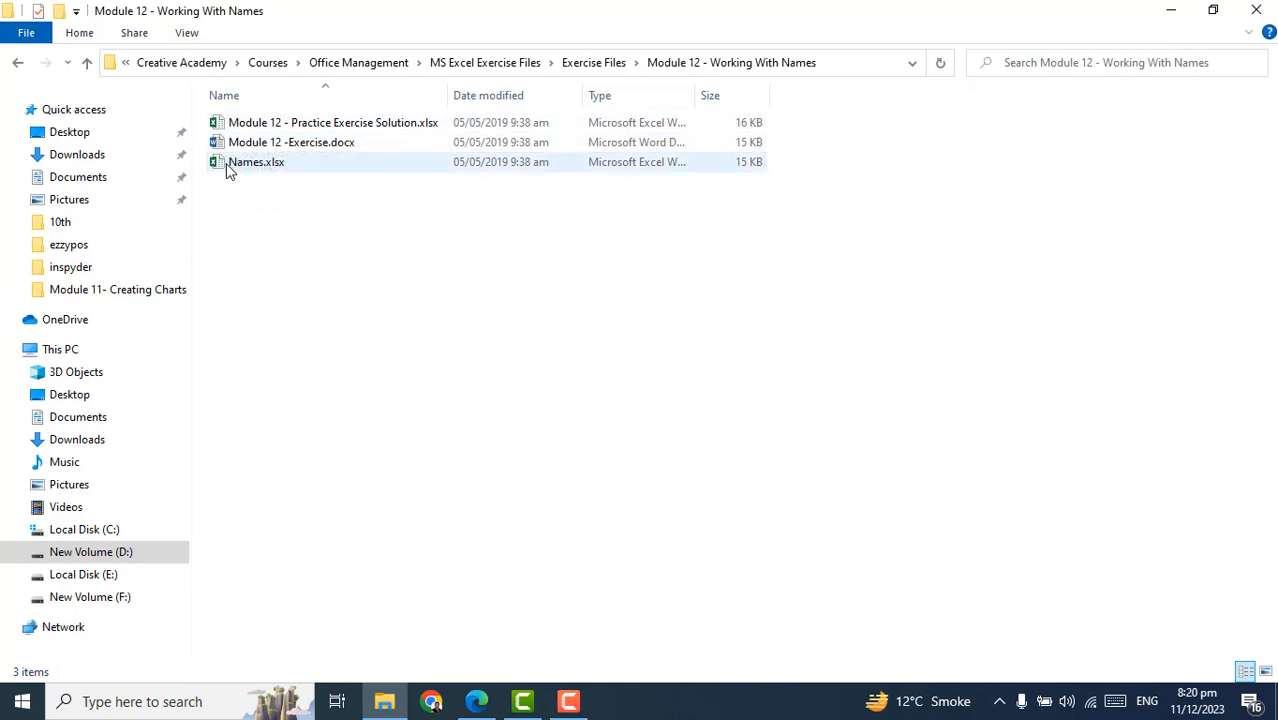
Open the Names.xlsx workbook, enable editing, and look at the Module 12 topics in the course outline PDF
double_click(226, 163)
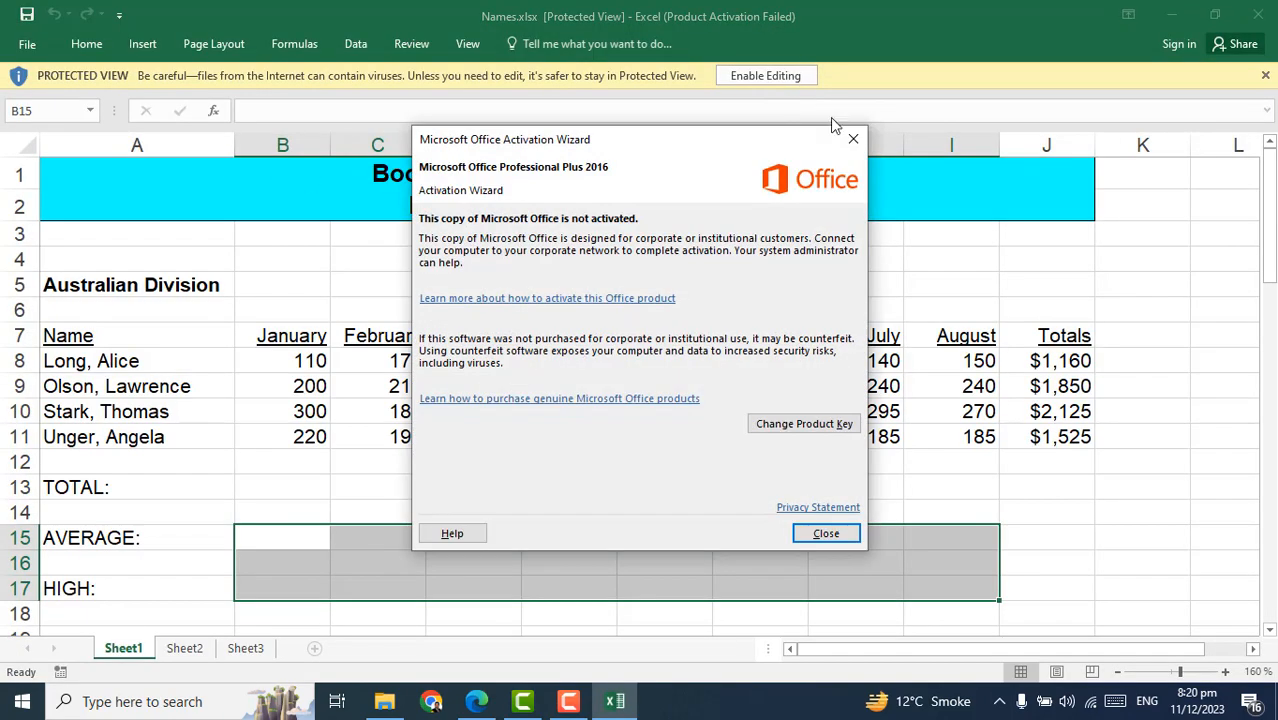
left_click(853, 137)
left_click(764, 76)
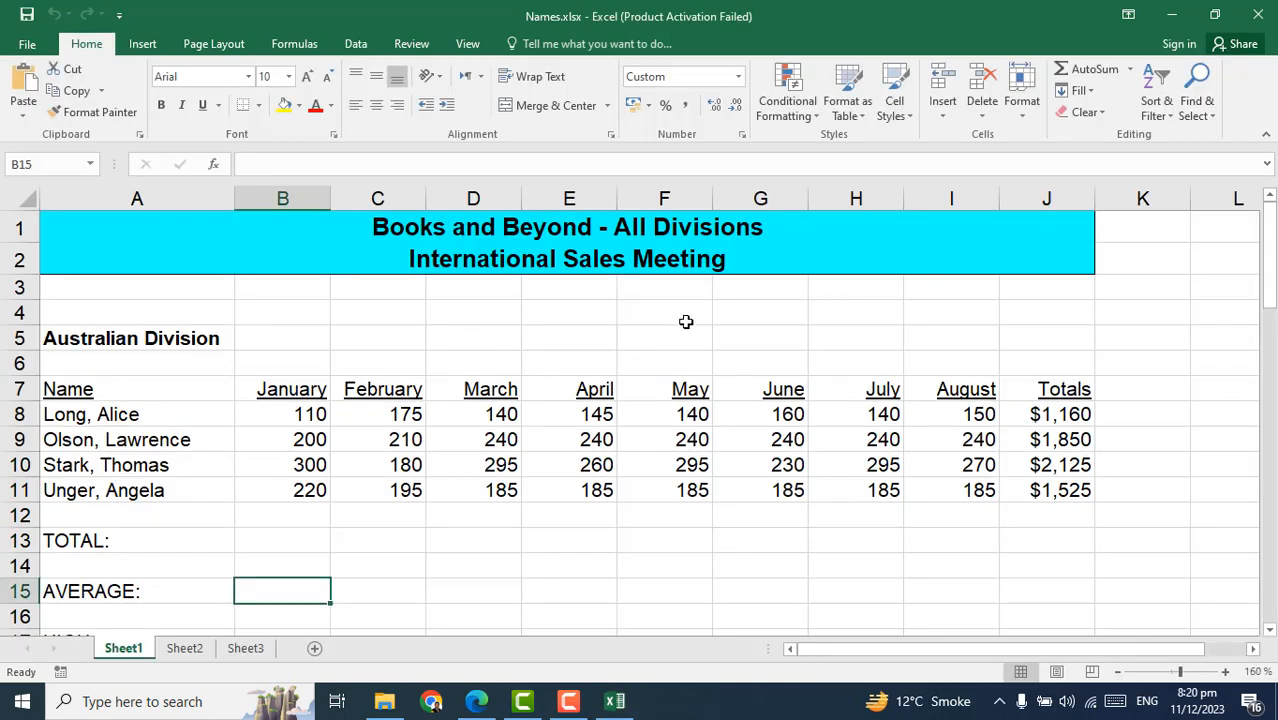
left_click(477, 700)
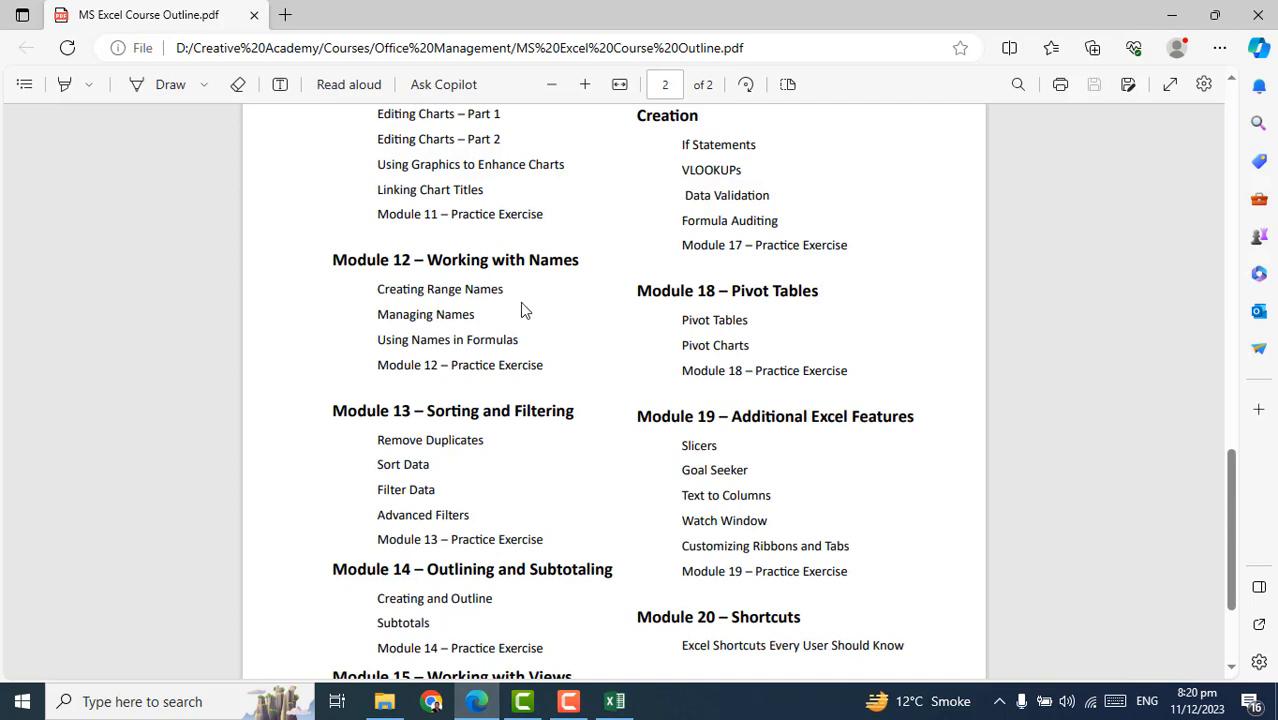
left_click(612, 700)
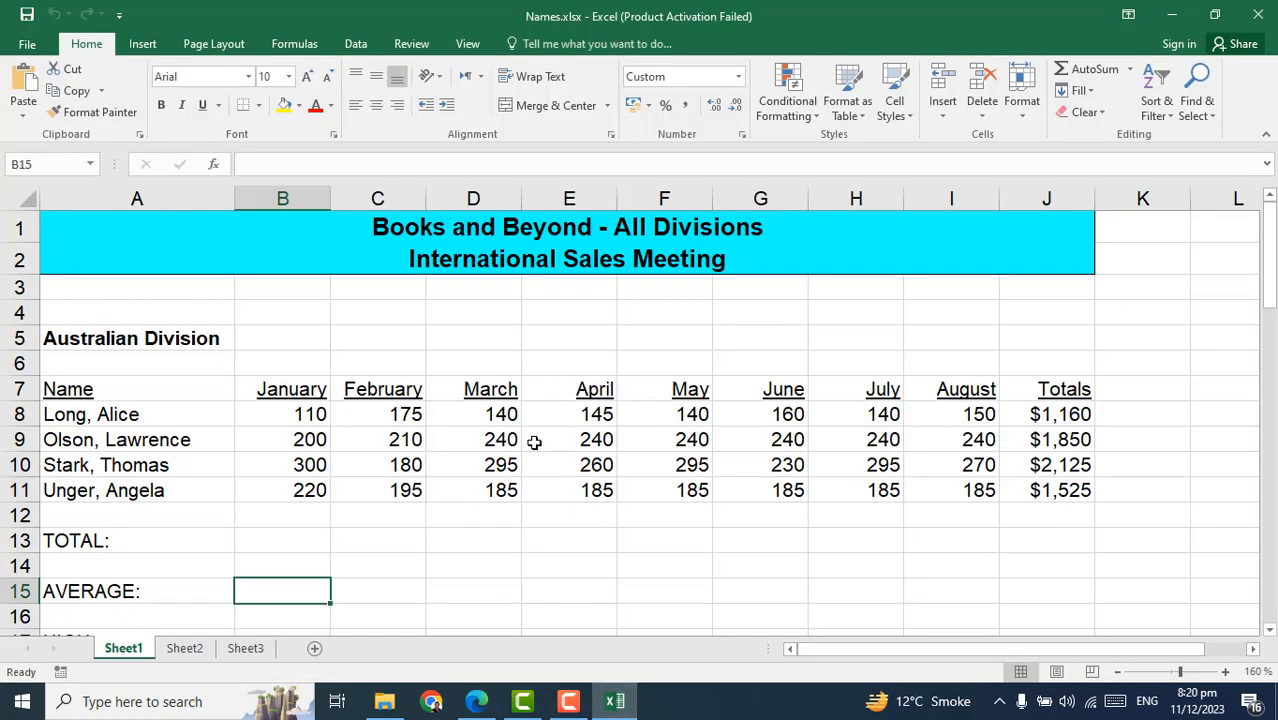
Total the January values in cell B13 with the formula =sum(B8:B11)
left_click(287, 547)
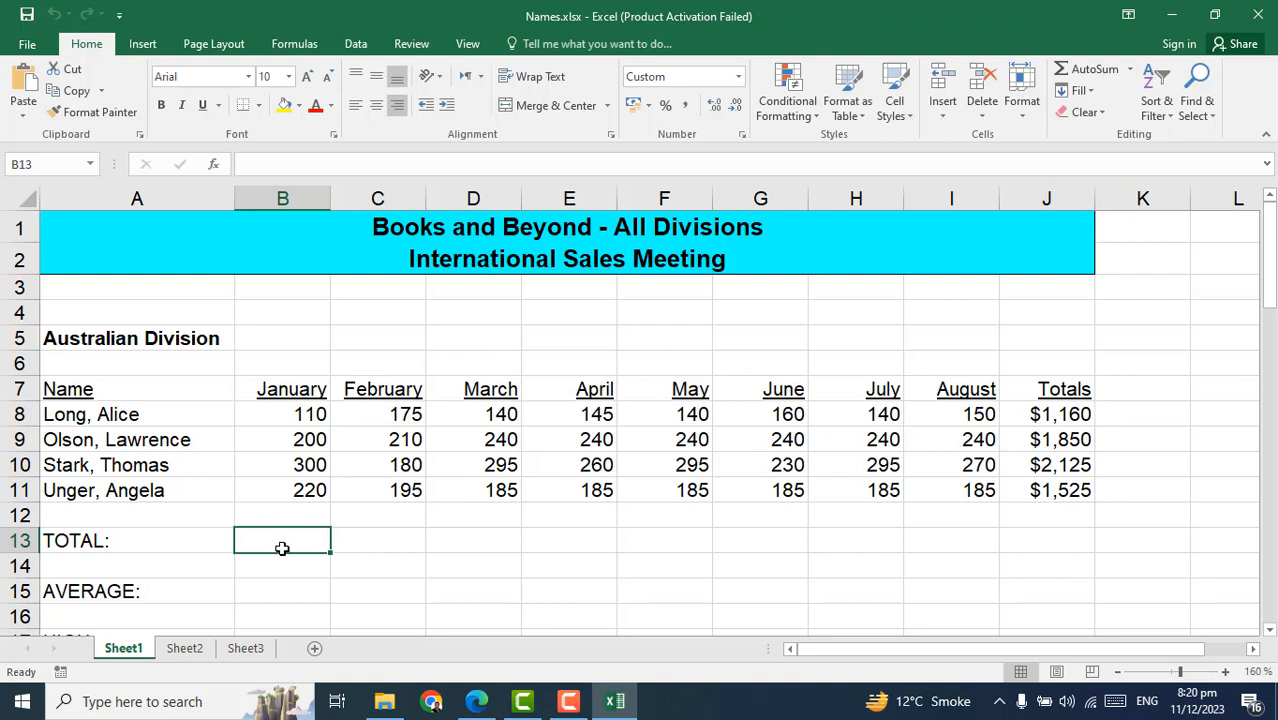
type("=")
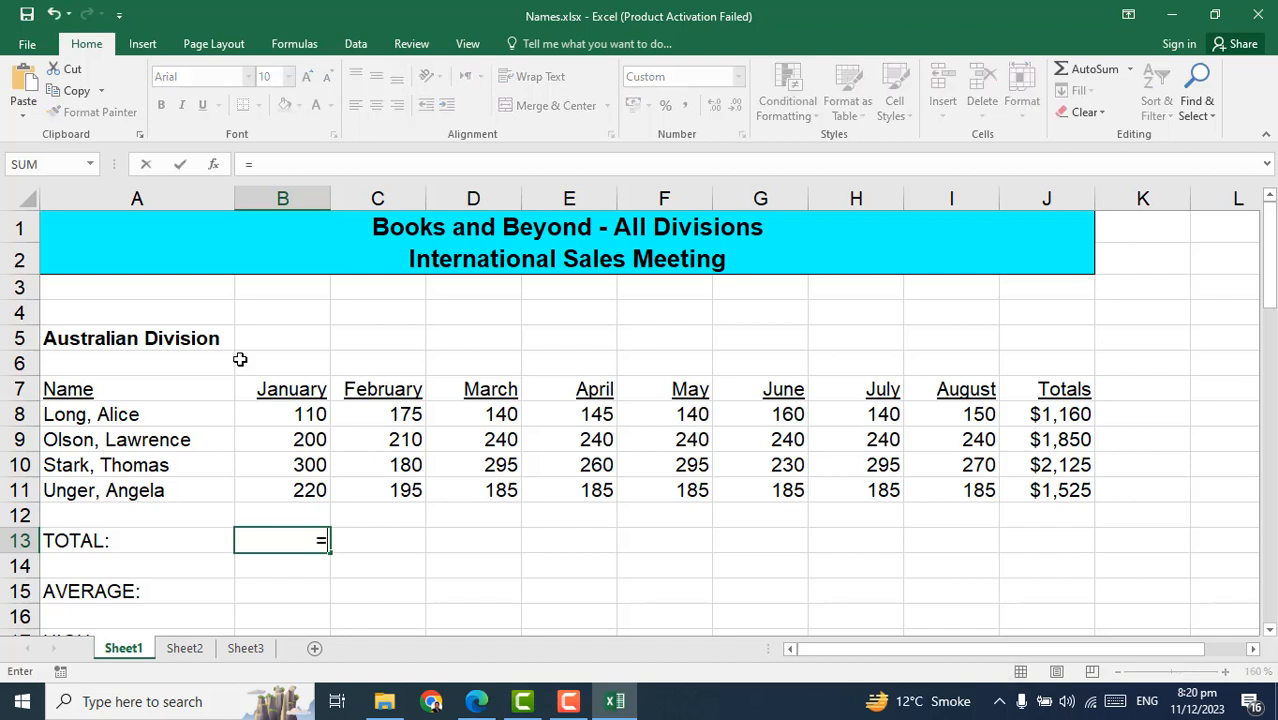
type("sum")
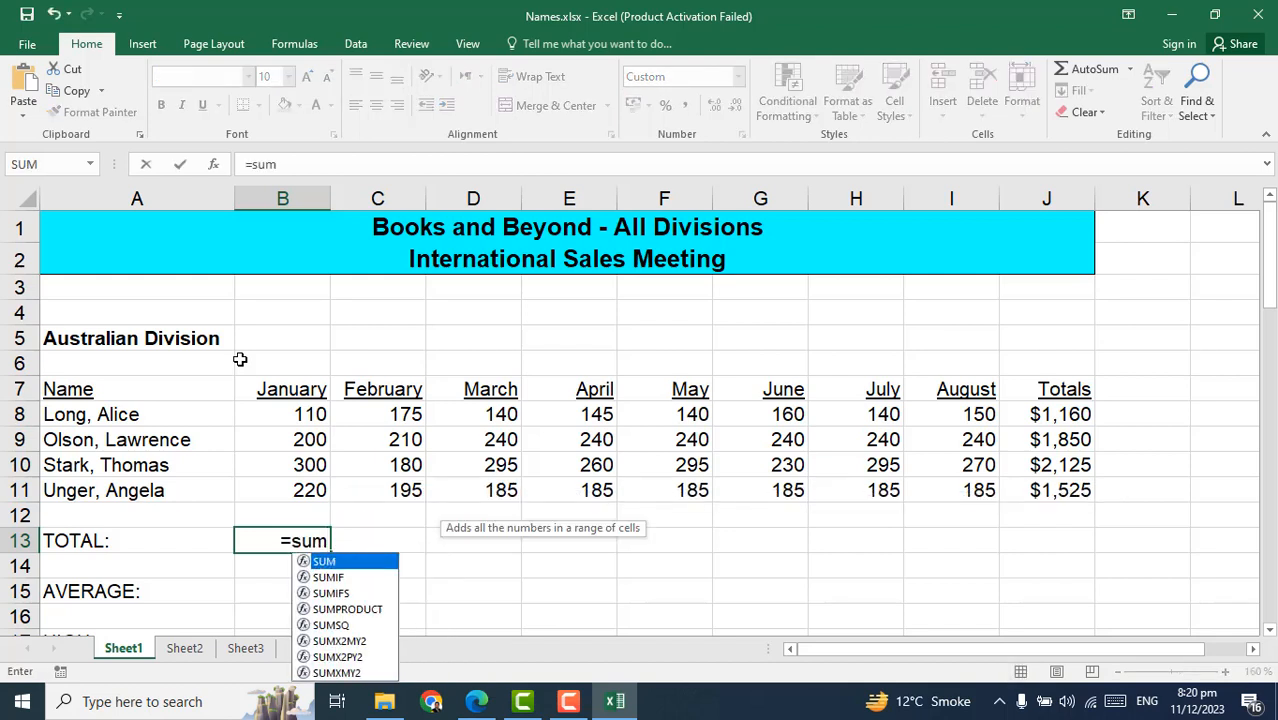
type("(")
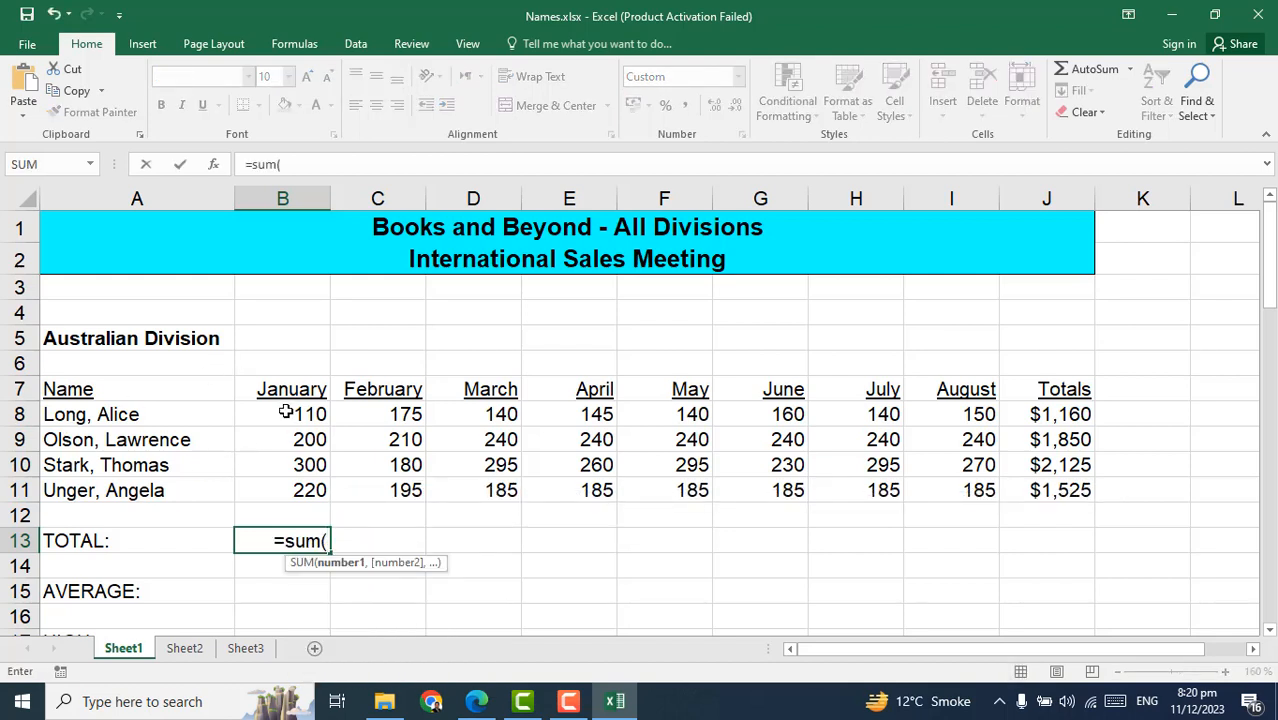
left_click_drag(287, 410, 290, 493)
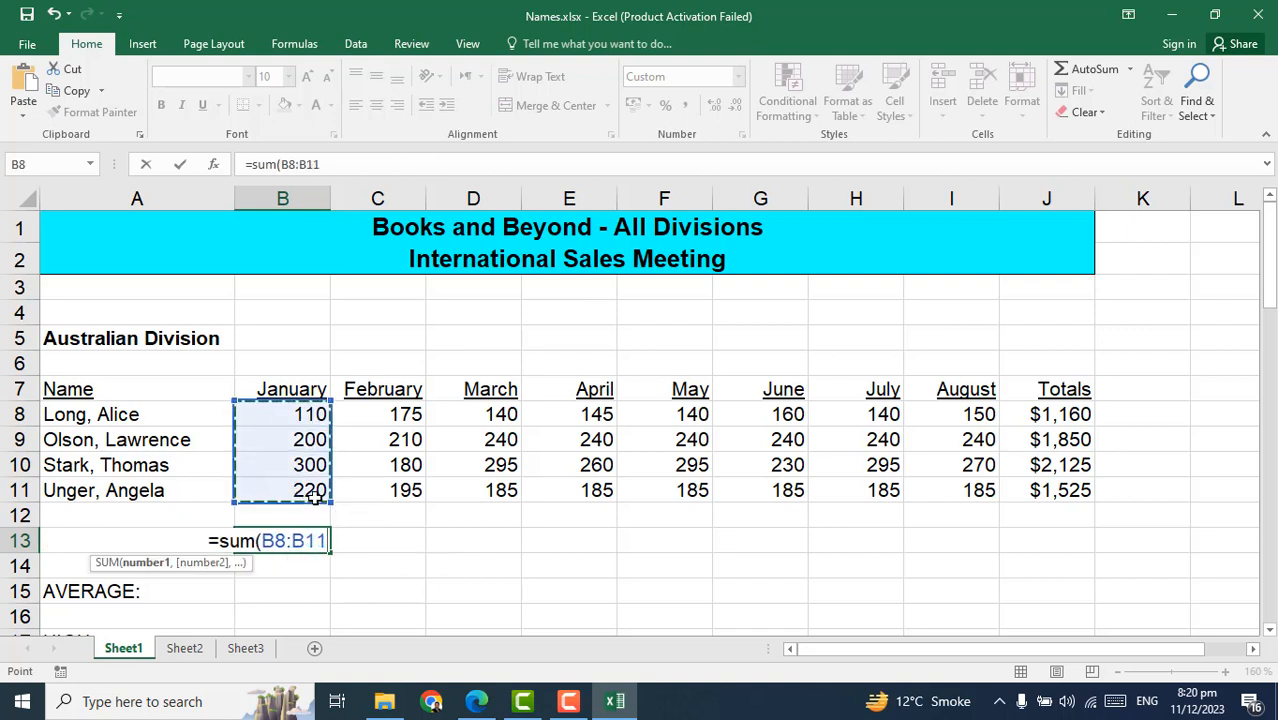
type(")")
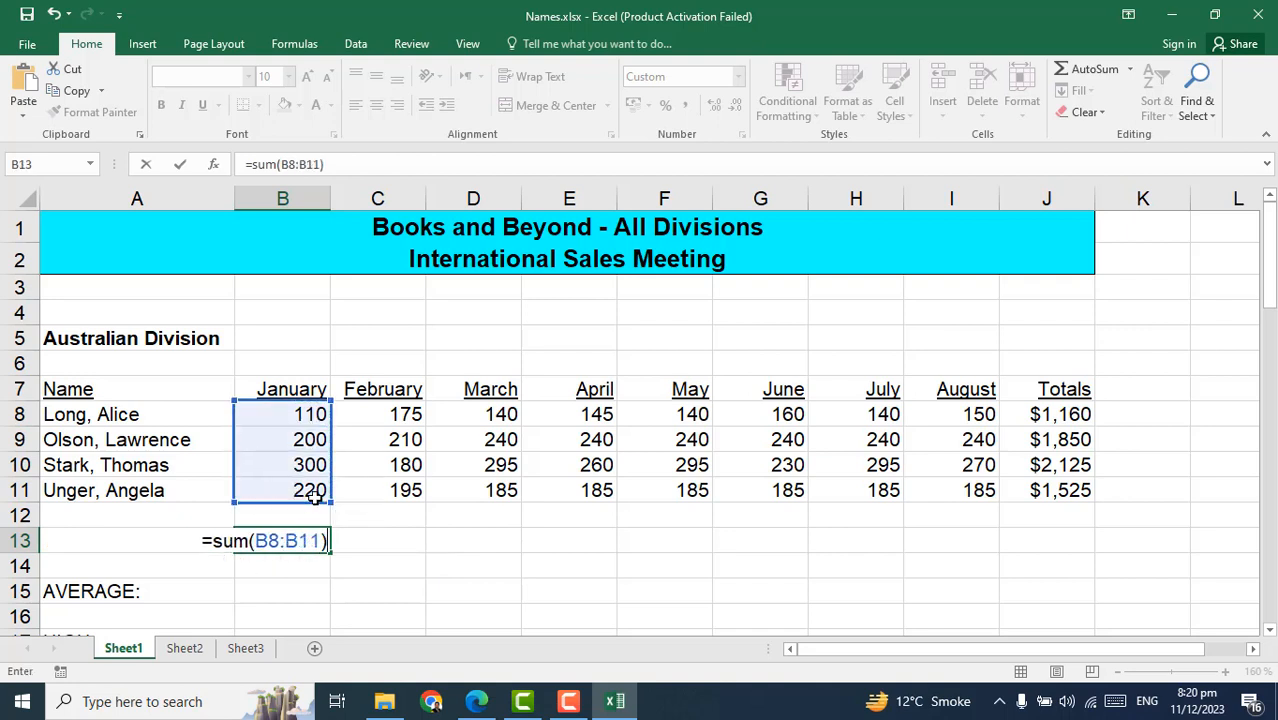
key("Return")
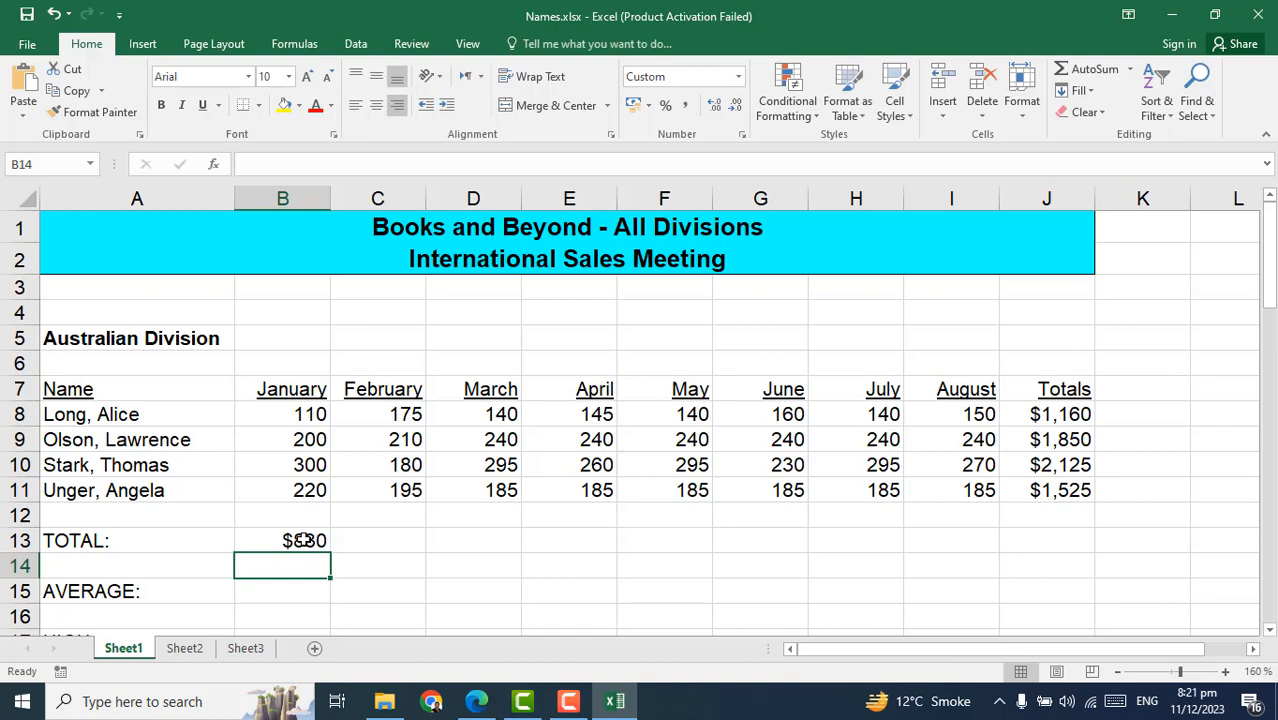
Check the course outline PDF, and name the February values in C8:C11 of the workbook feb
left_click(476, 703)
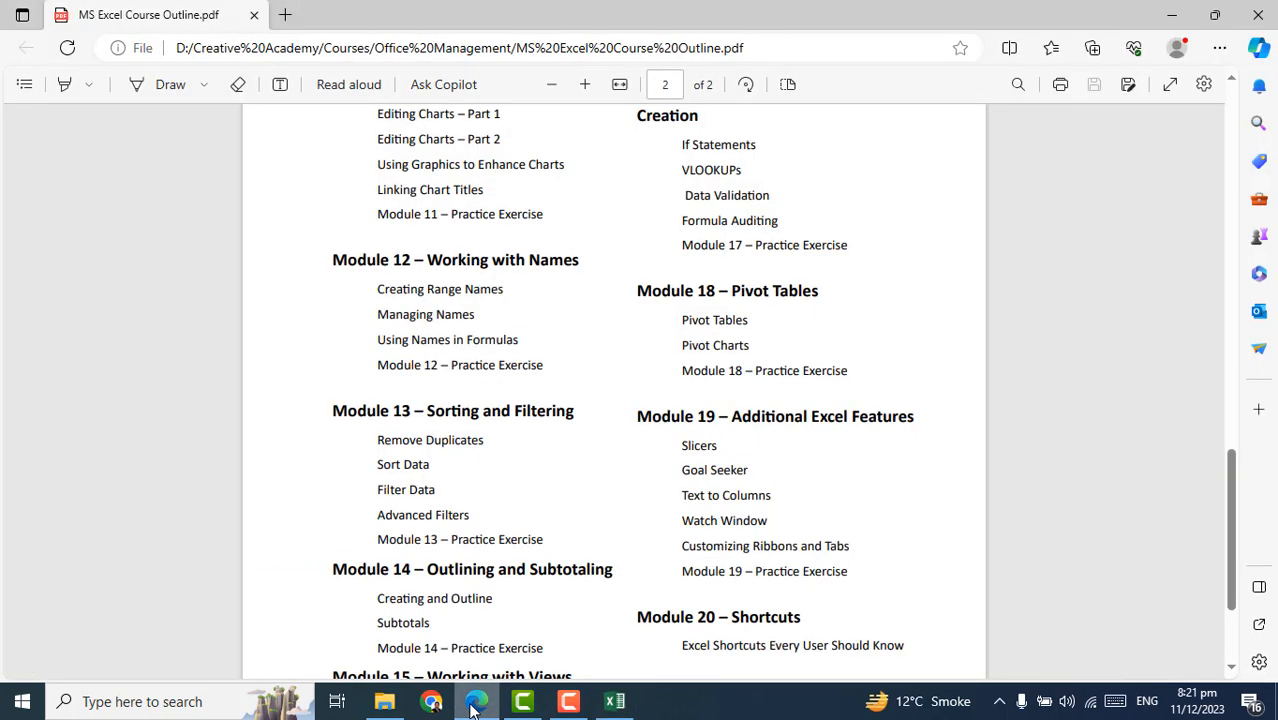
left_click(476, 703)
left_click_drag(388, 417, 398, 498)
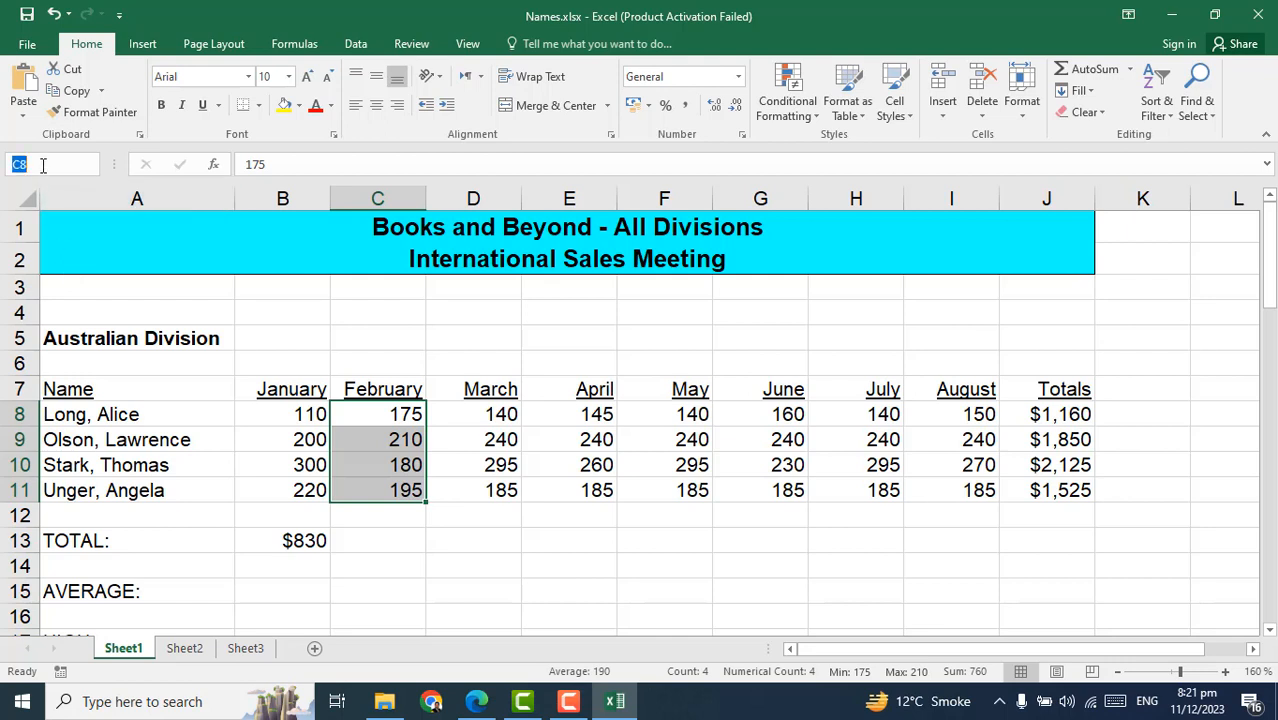
type("feb")
key("Return")
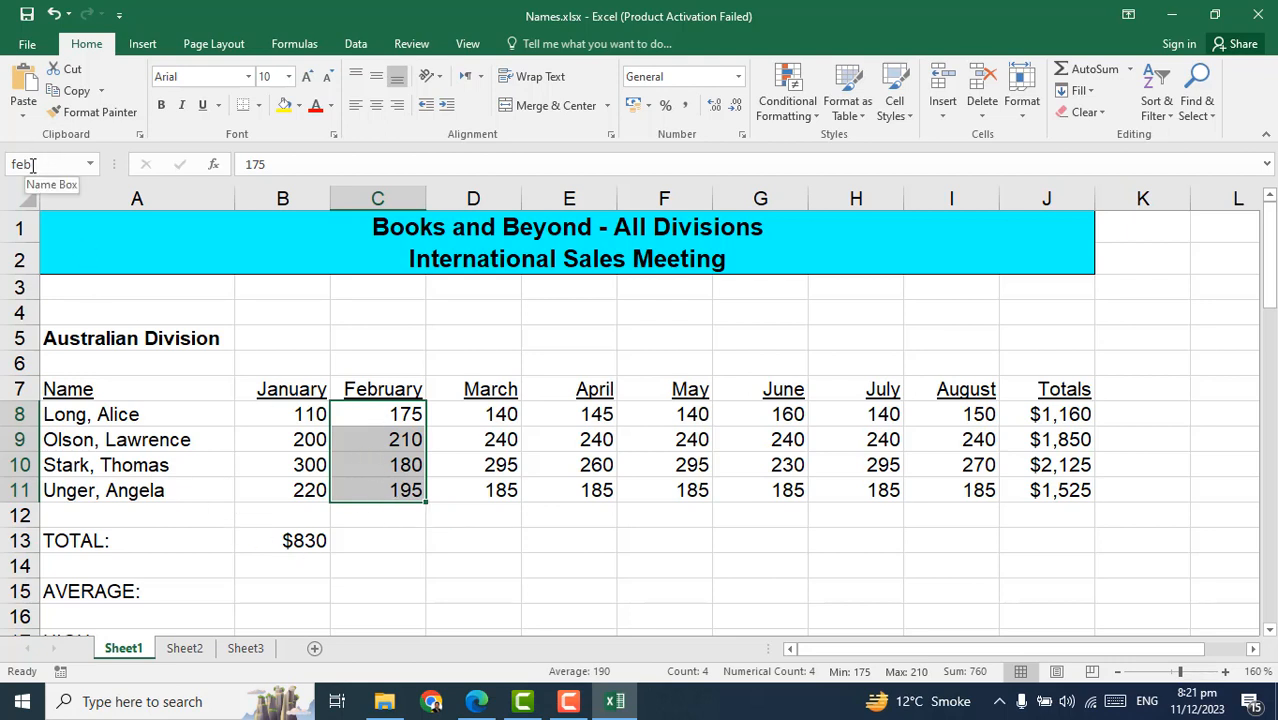
Jump to the February values from cell C13 using the defined name feb
left_click(394, 546)
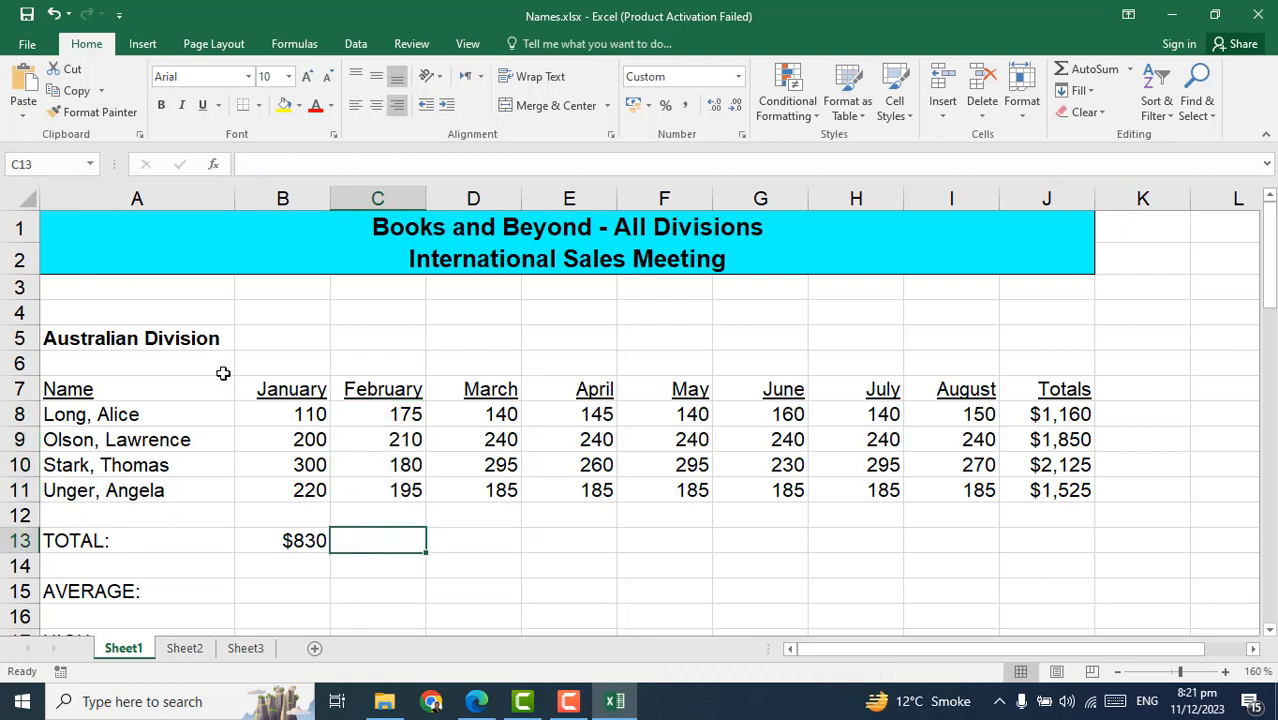
left_click(88, 163)
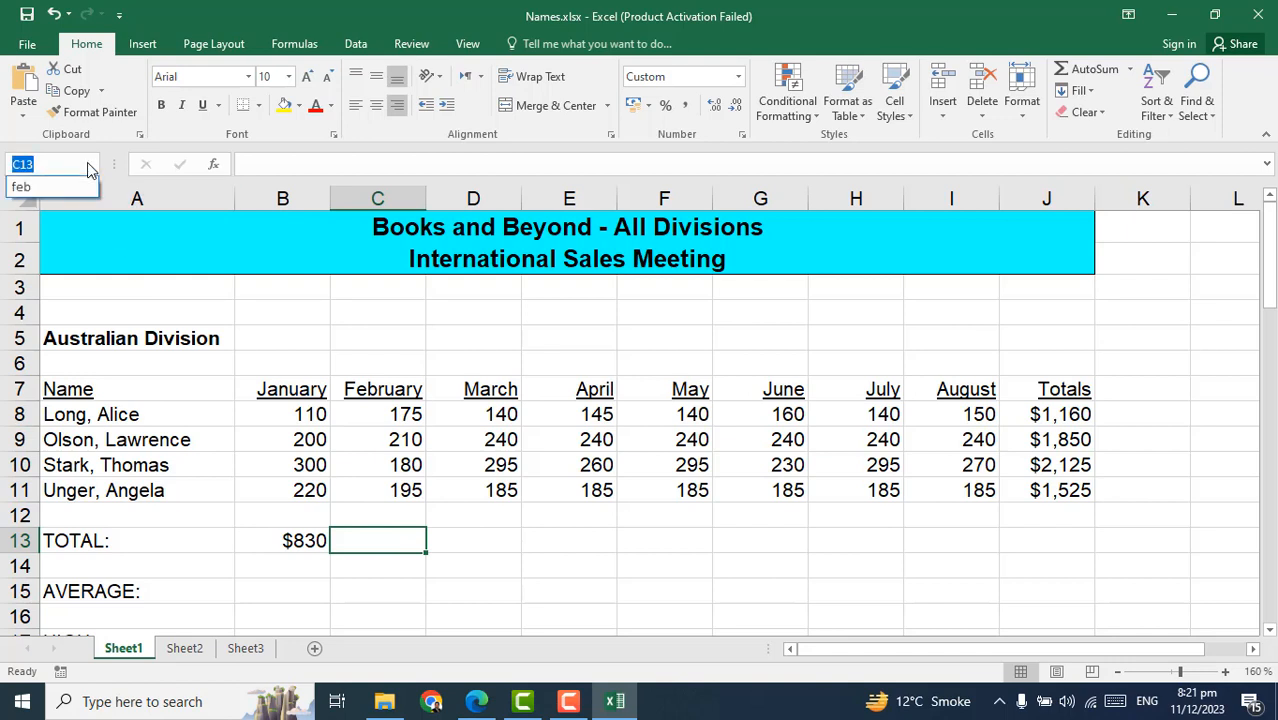
left_click(29, 189)
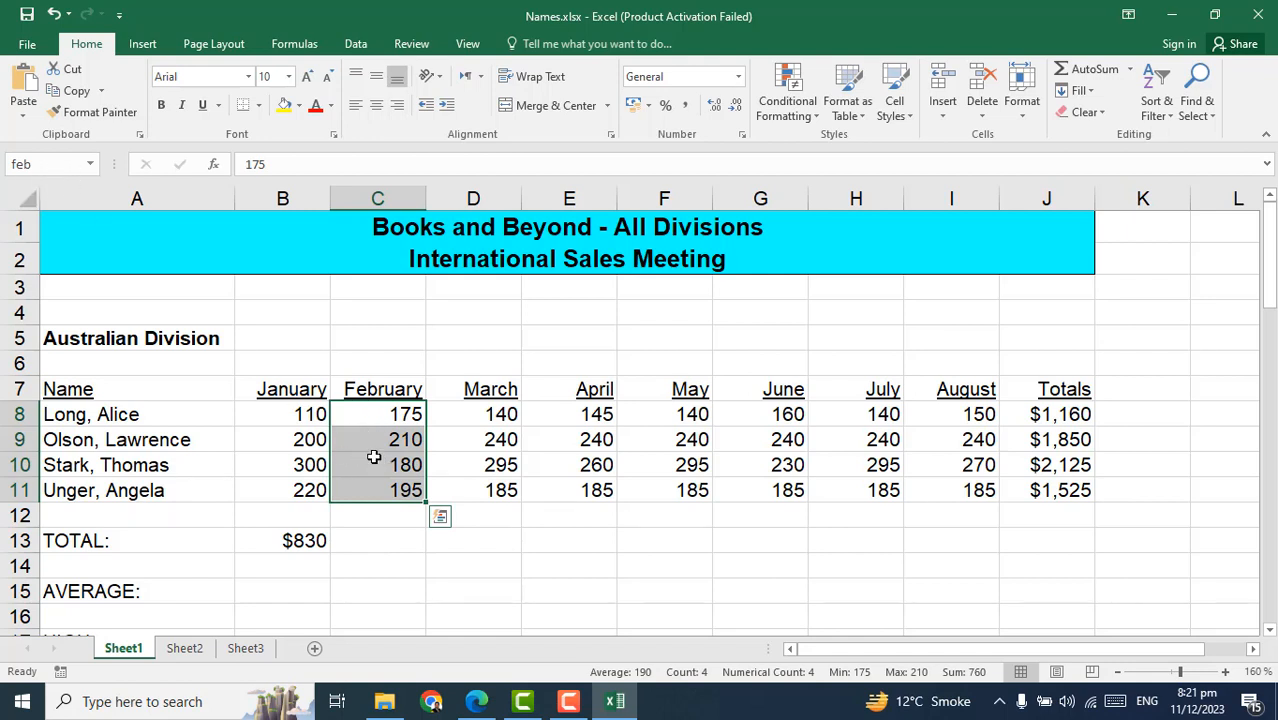
left_click(71, 166)
left_click(87, 166)
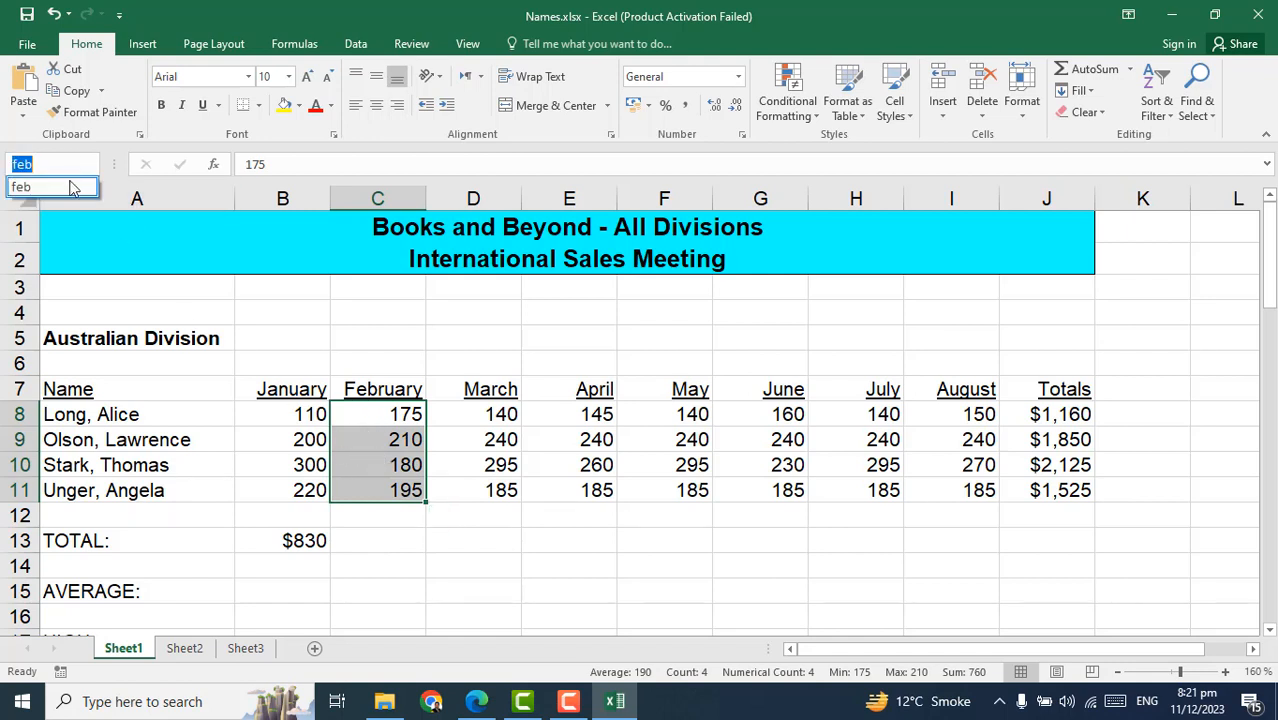
left_click(62, 189)
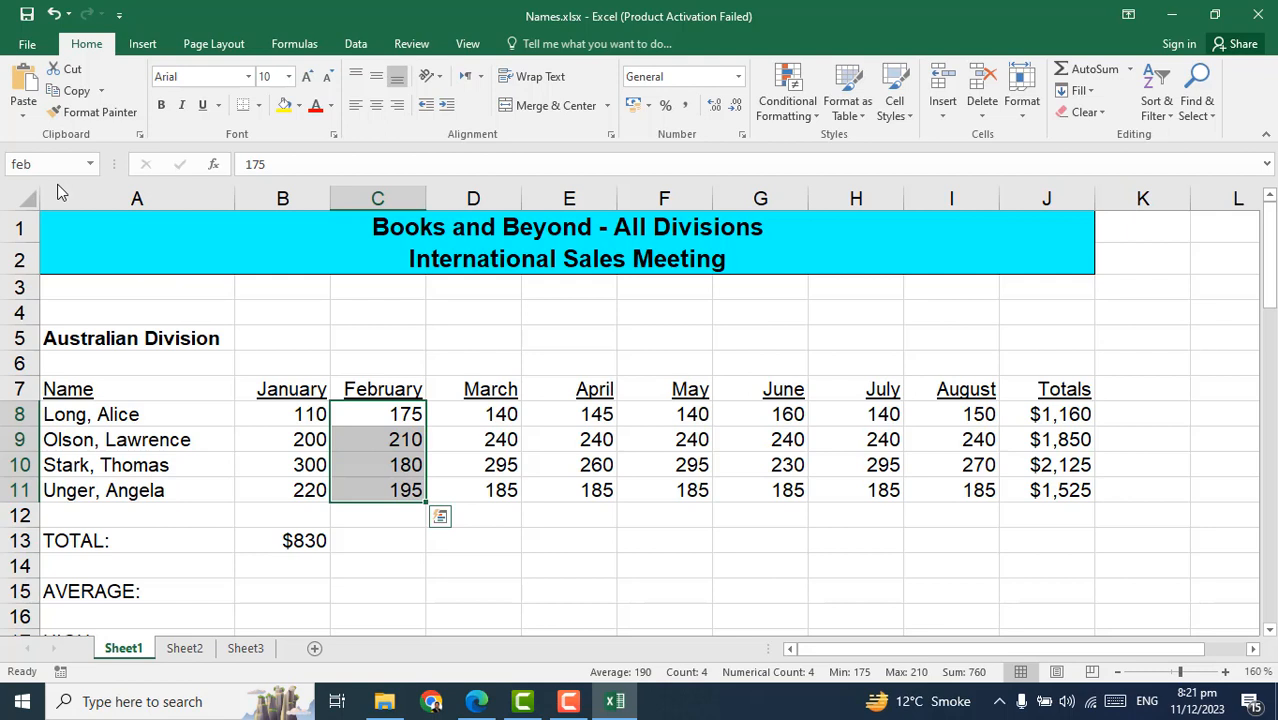
Try to name the March values in D8:D11 march and look through the list of defined names
left_click(462, 472)
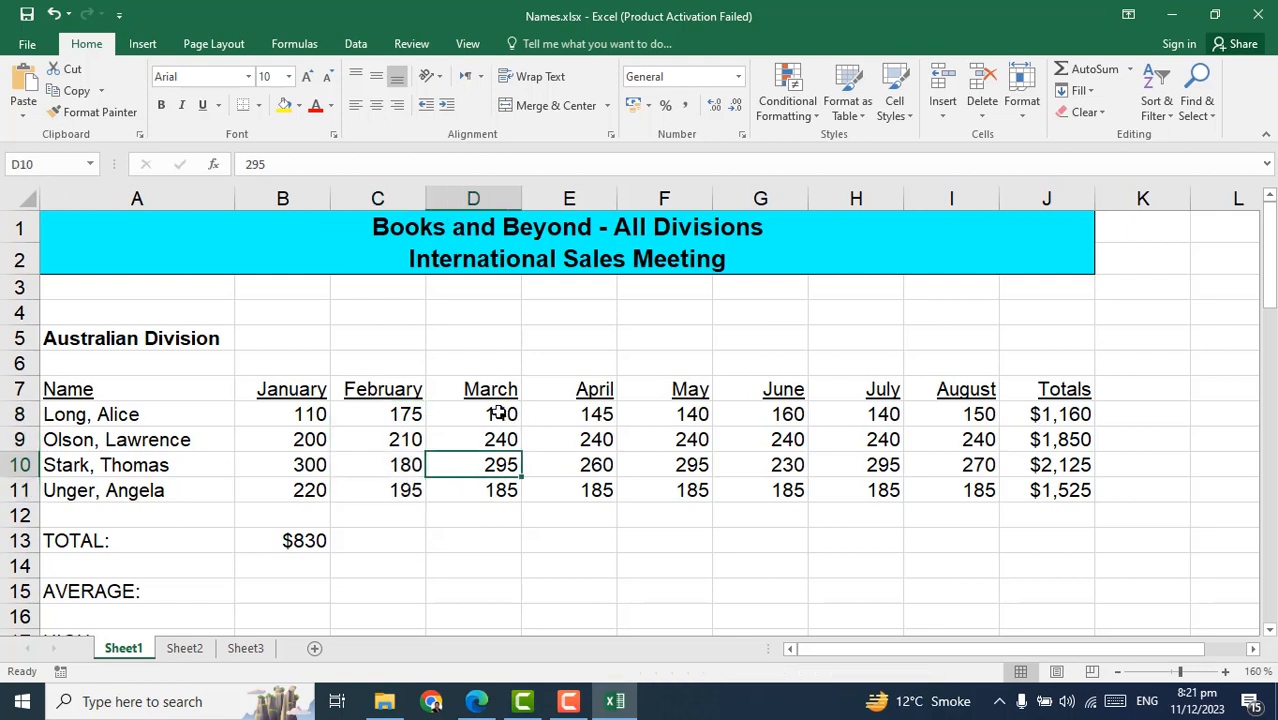
left_click_drag(497, 412, 500, 489)
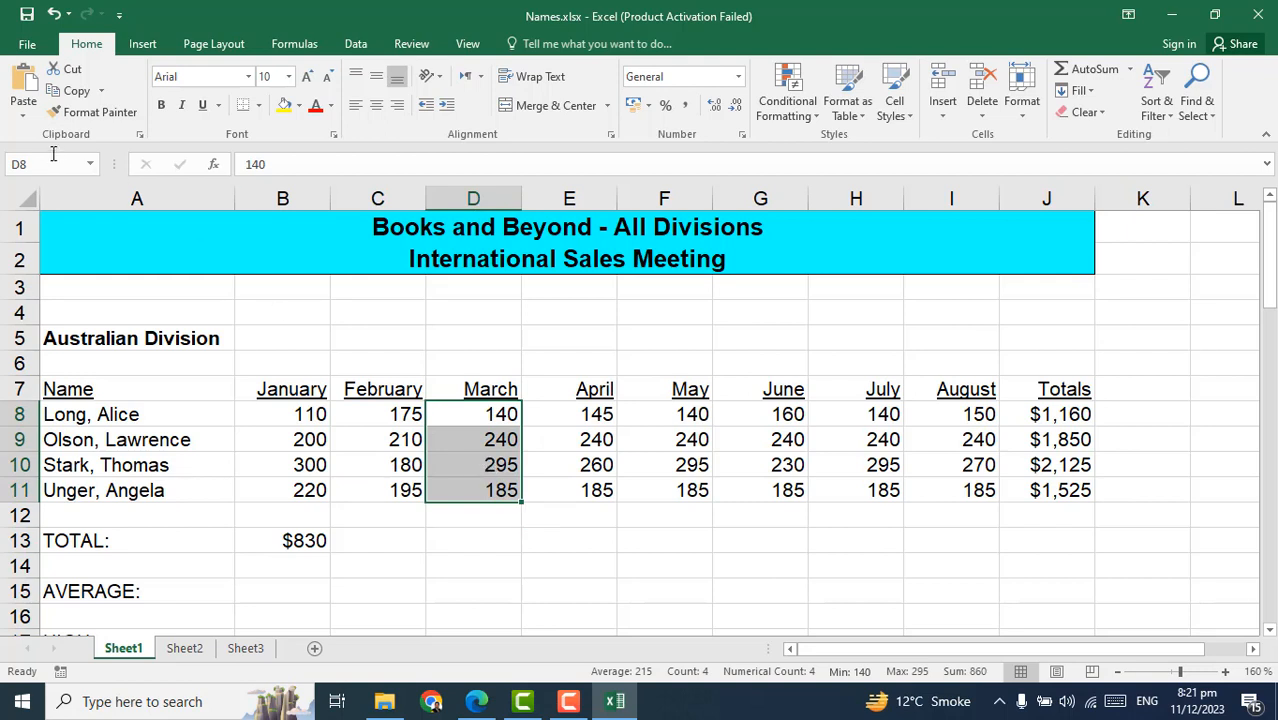
type("march")
key("Return")
left_click(588, 491)
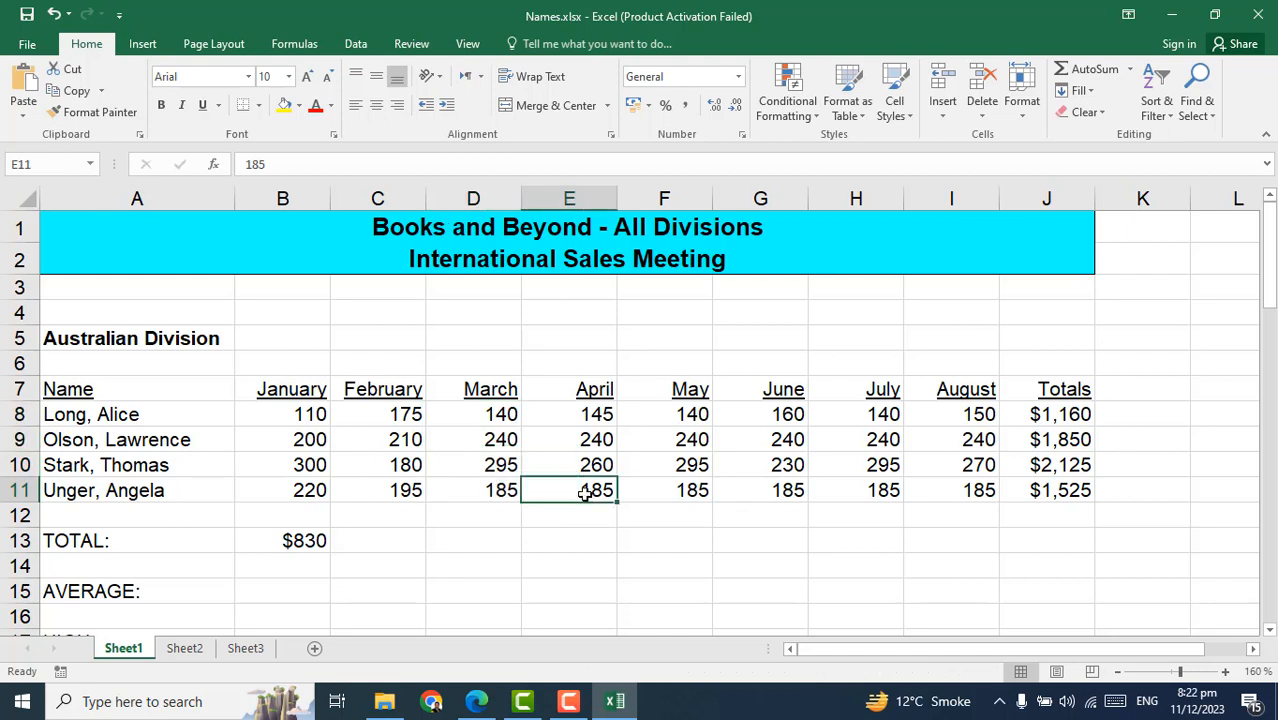
left_click(68, 168)
left_click(447, 565)
left_click(88, 169)
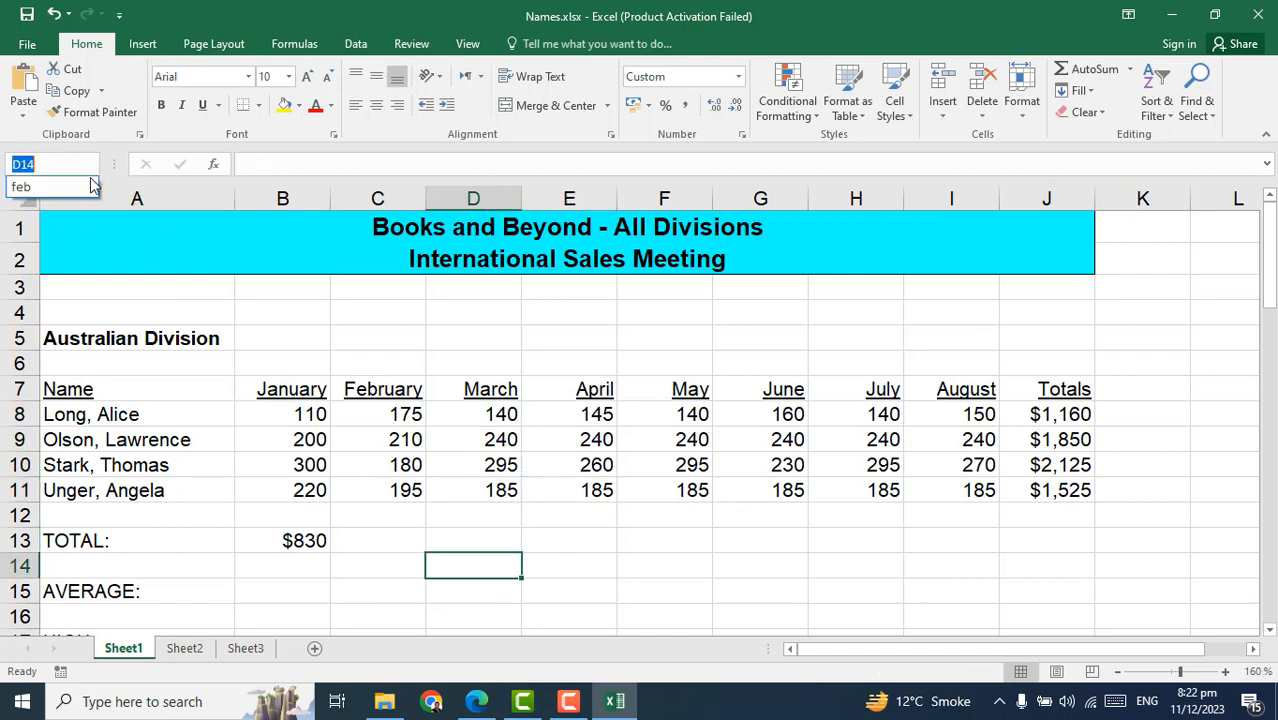
Assign the name march to the March values in D8:D11
left_click_drag(490, 422, 495, 488)
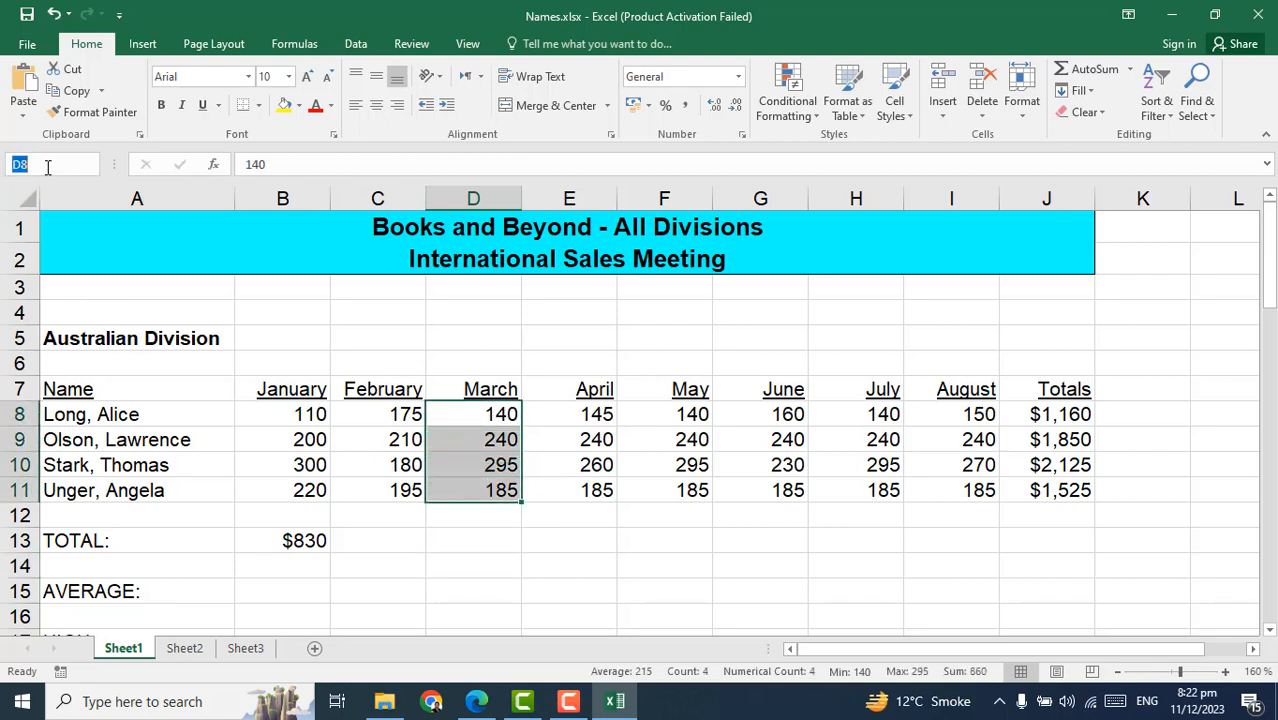
type("march")
key("Return")
Look through the list of defined names and jump to the March values using the name march
left_click(418, 532)
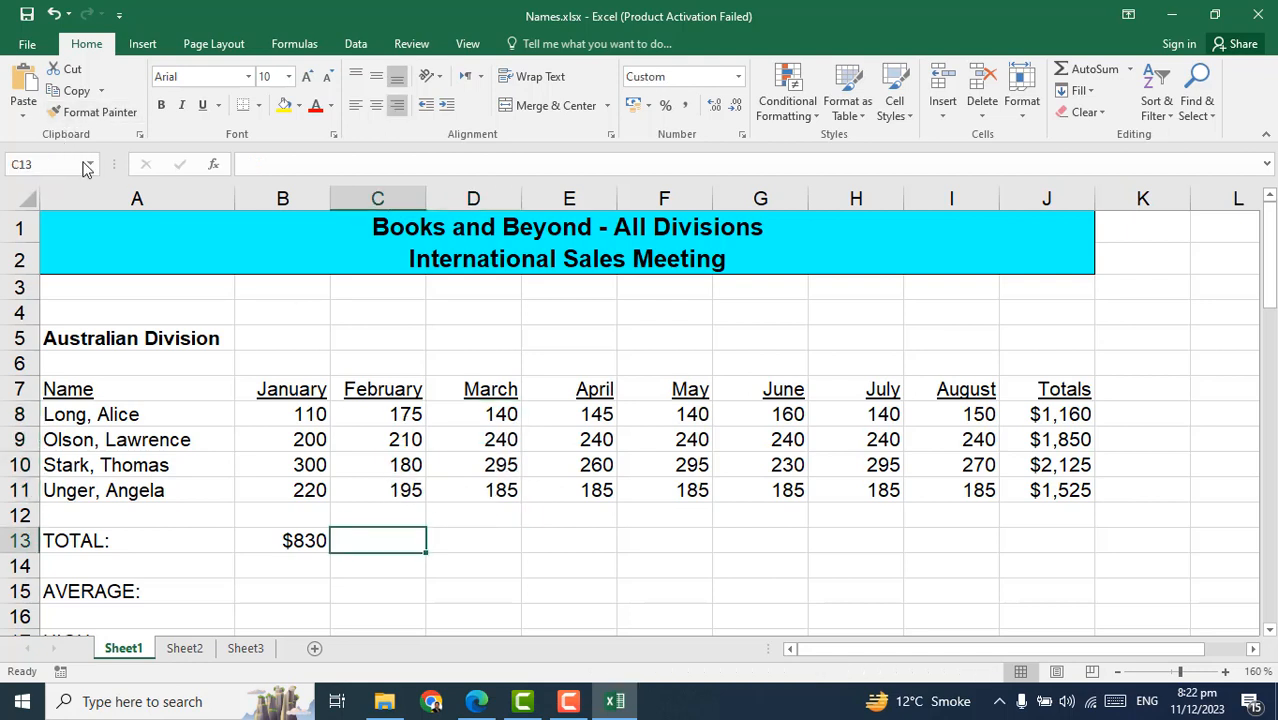
left_click(88, 165)
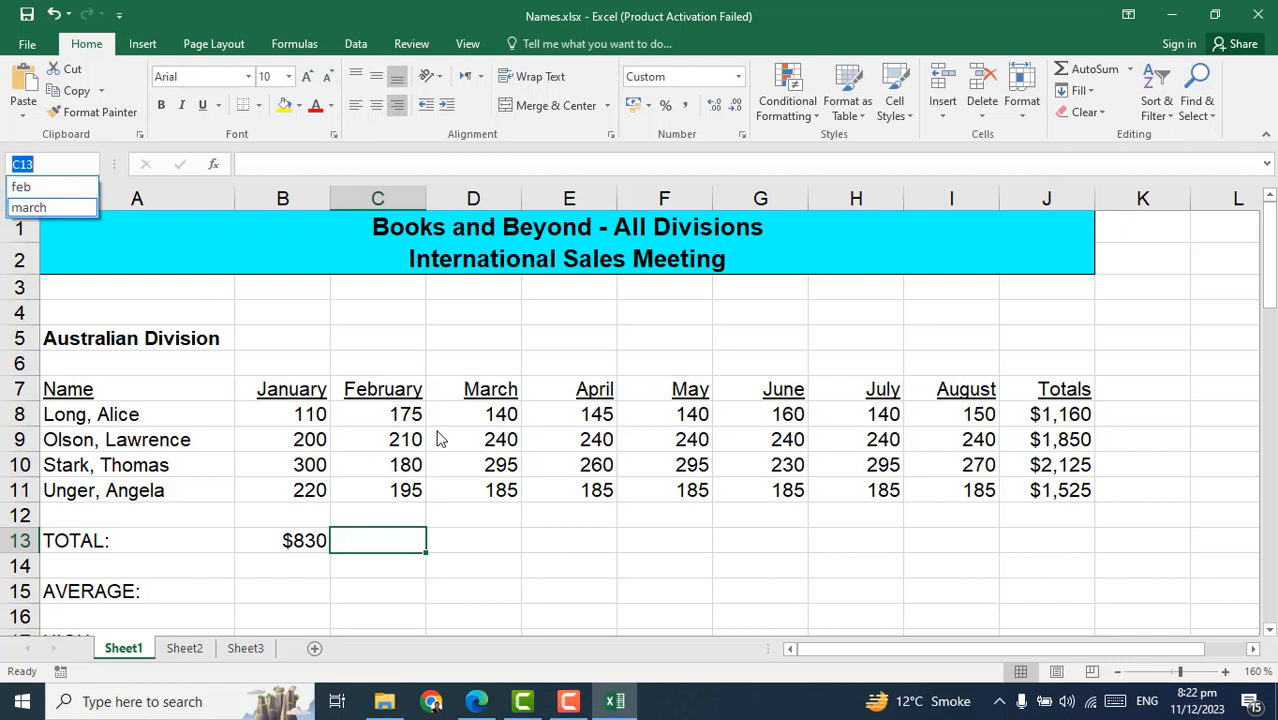
left_click(511, 531)
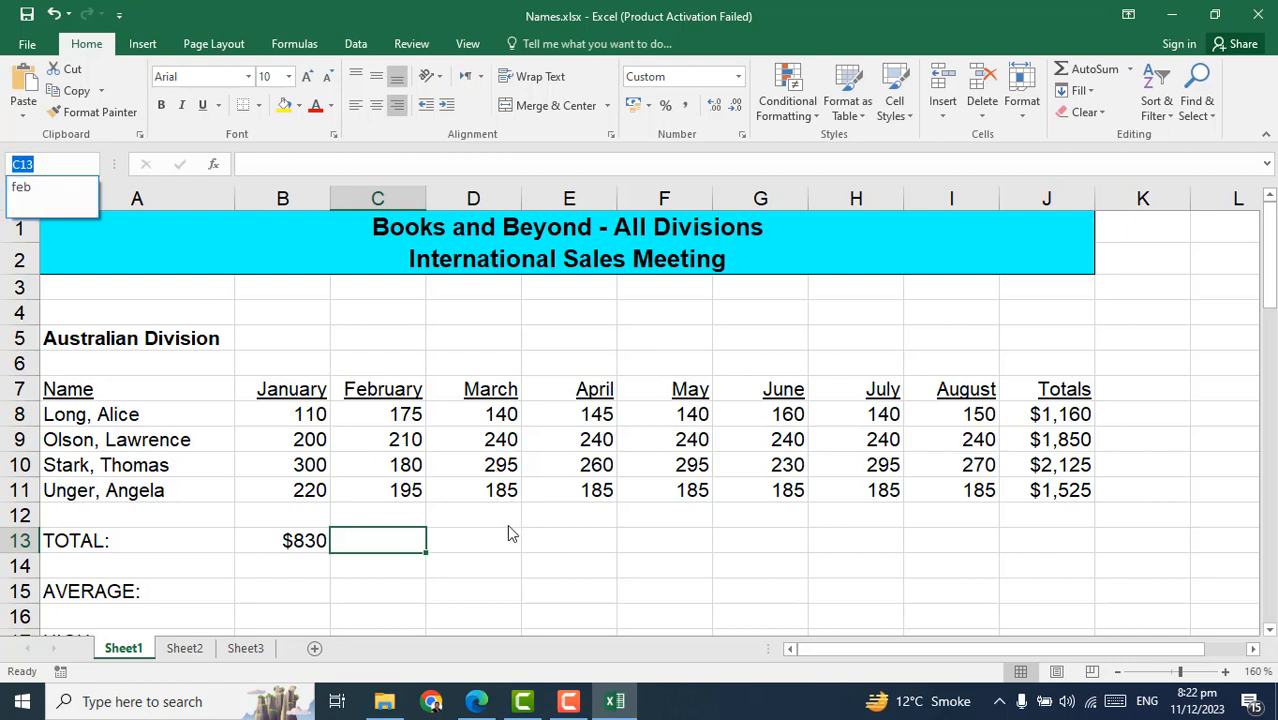
left_click(87, 166)
left_click(58, 207)
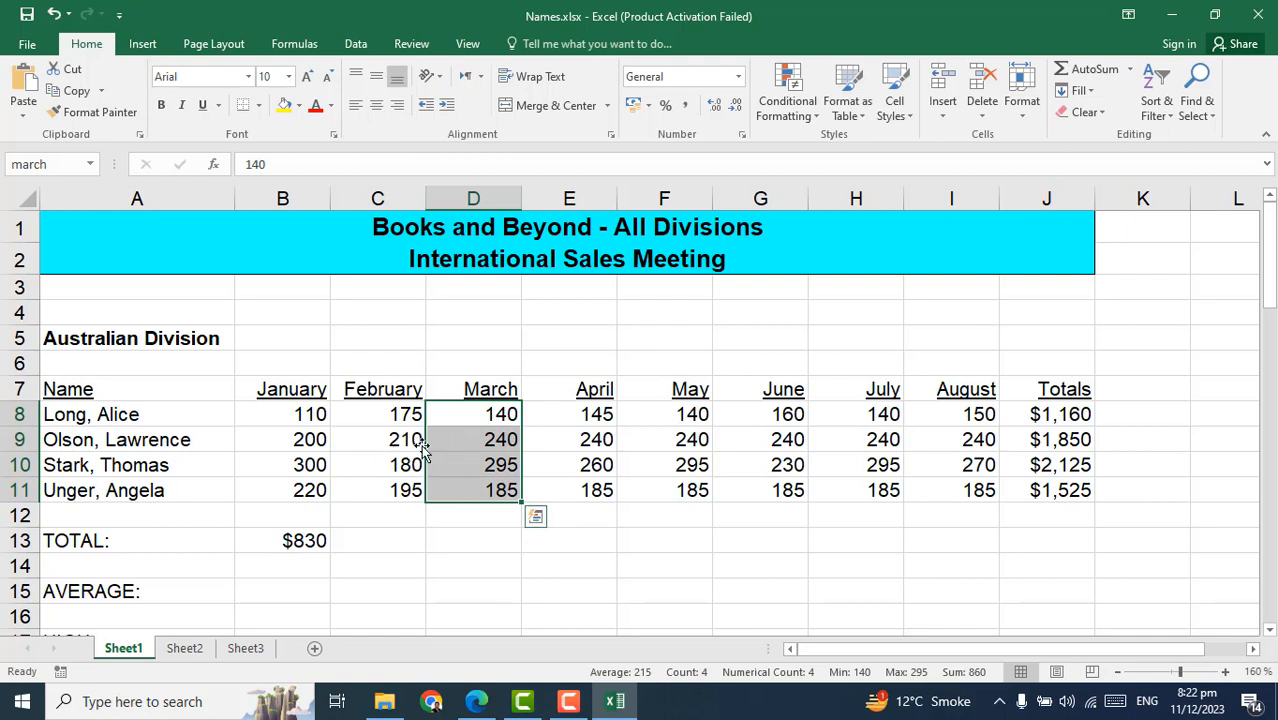
Select cell C13, and review the Module 12 topics in the course outline and the workbook's defined names
left_click(403, 538)
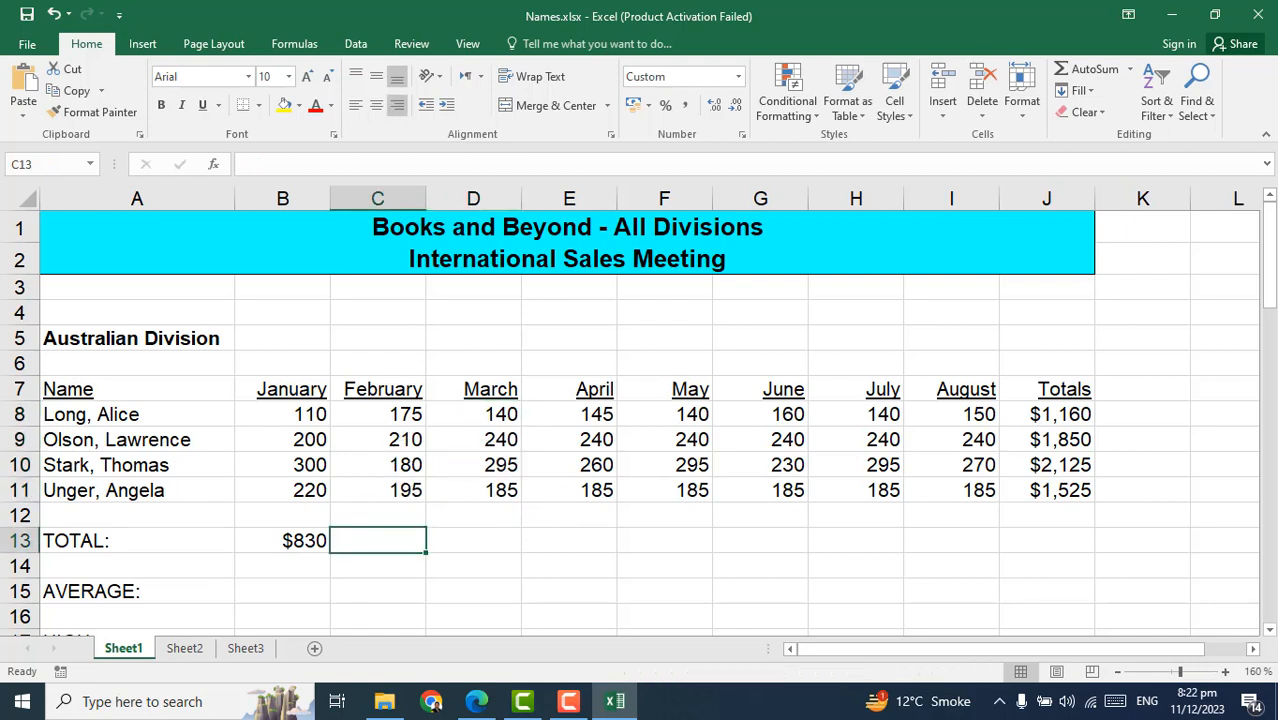
left_click(476, 701)
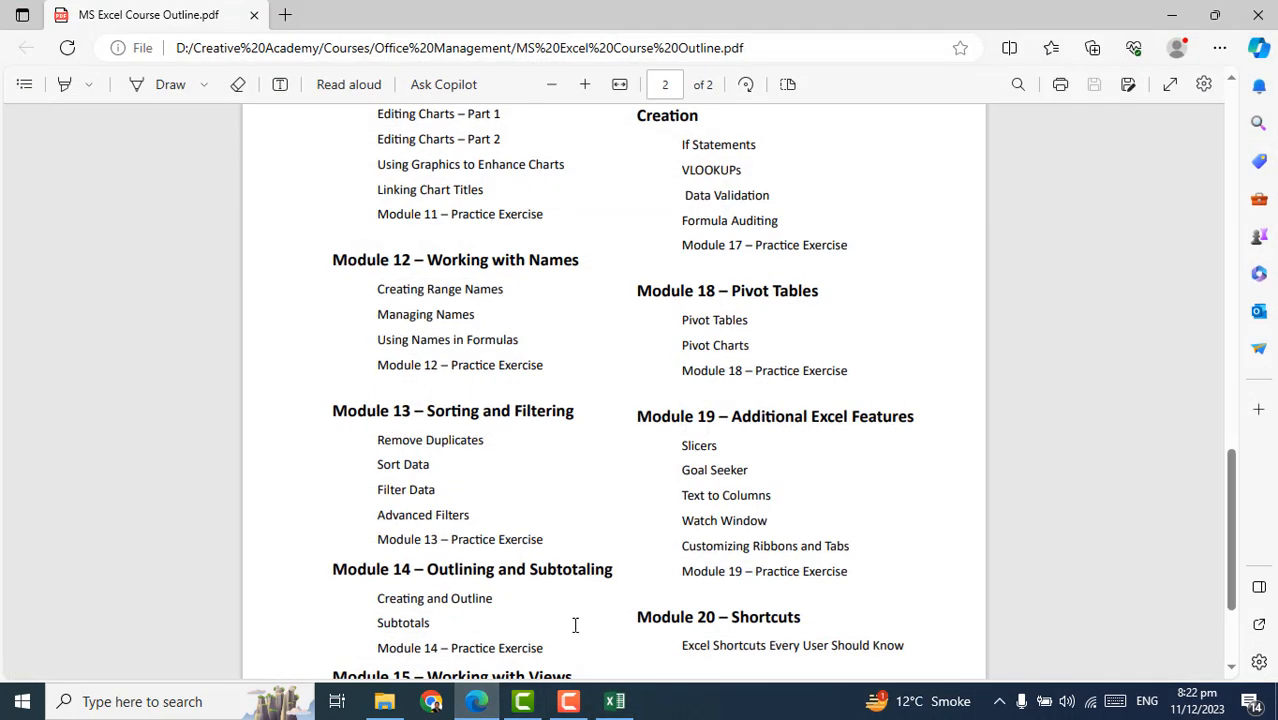
left_click(470, 708)
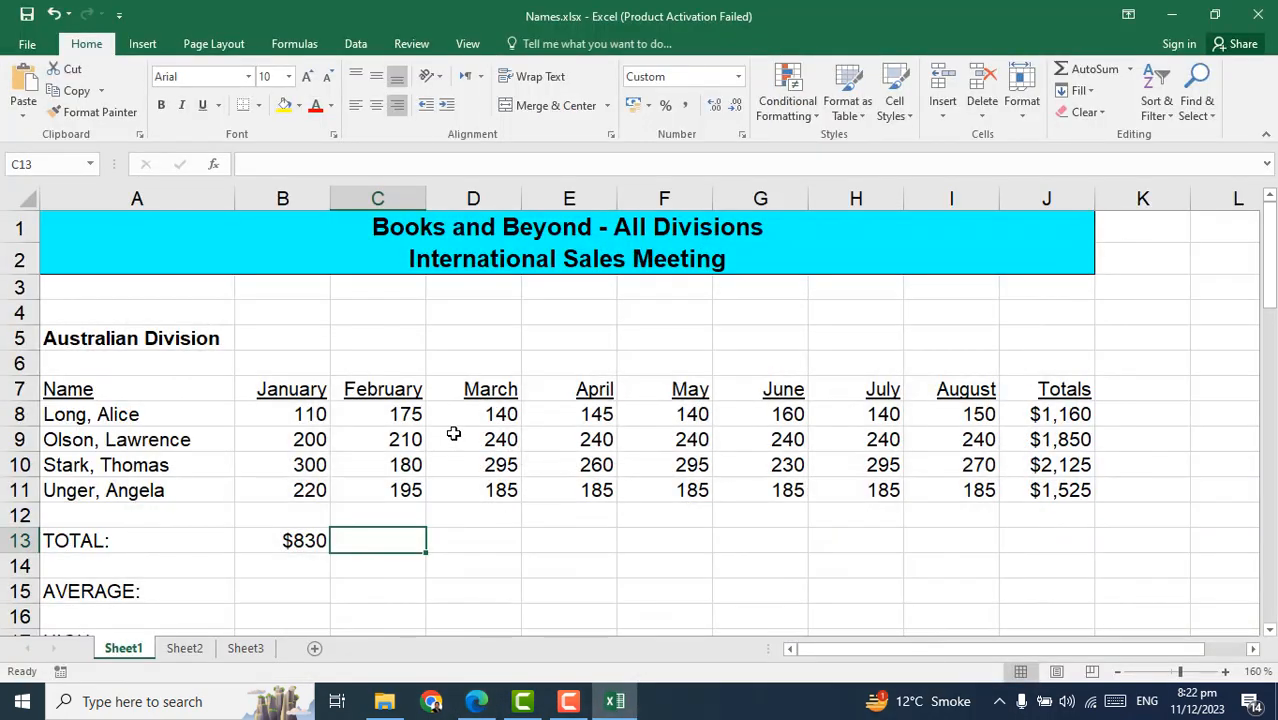
left_click(89, 164)
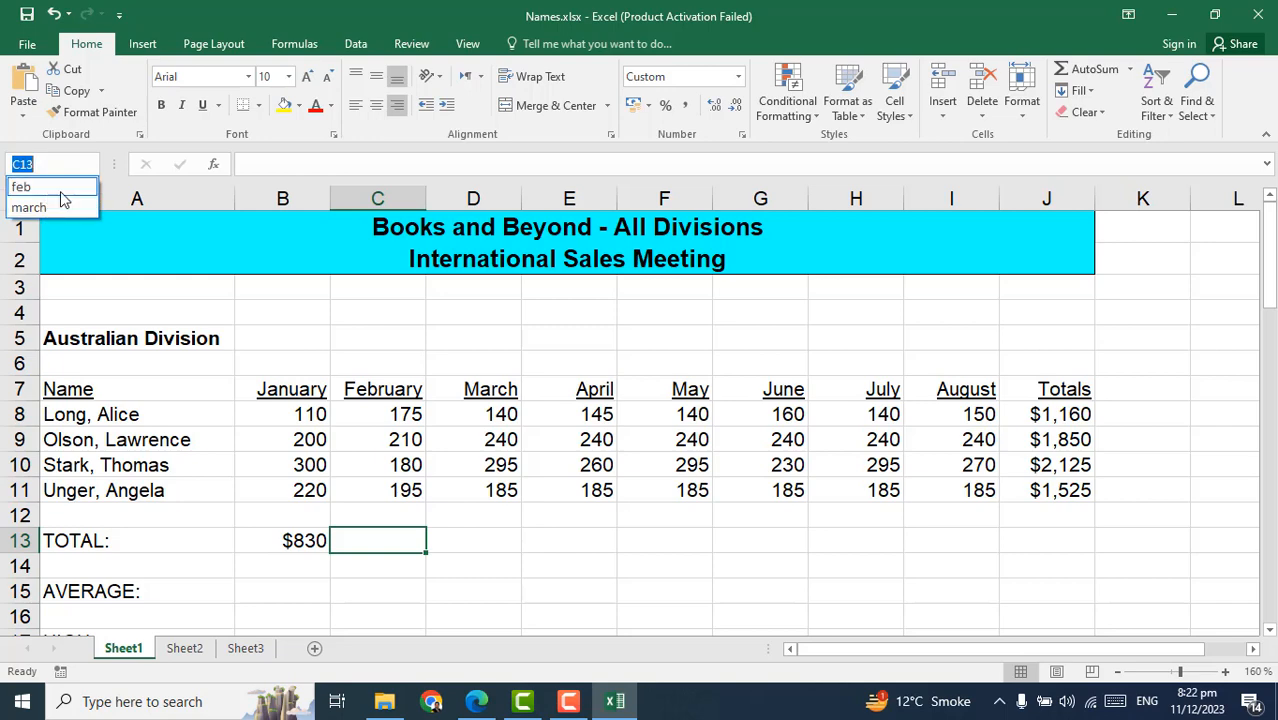
left_click(496, 509)
Delete the defined names feb and march with the Name Manager, and close the manager
key("alt+m")
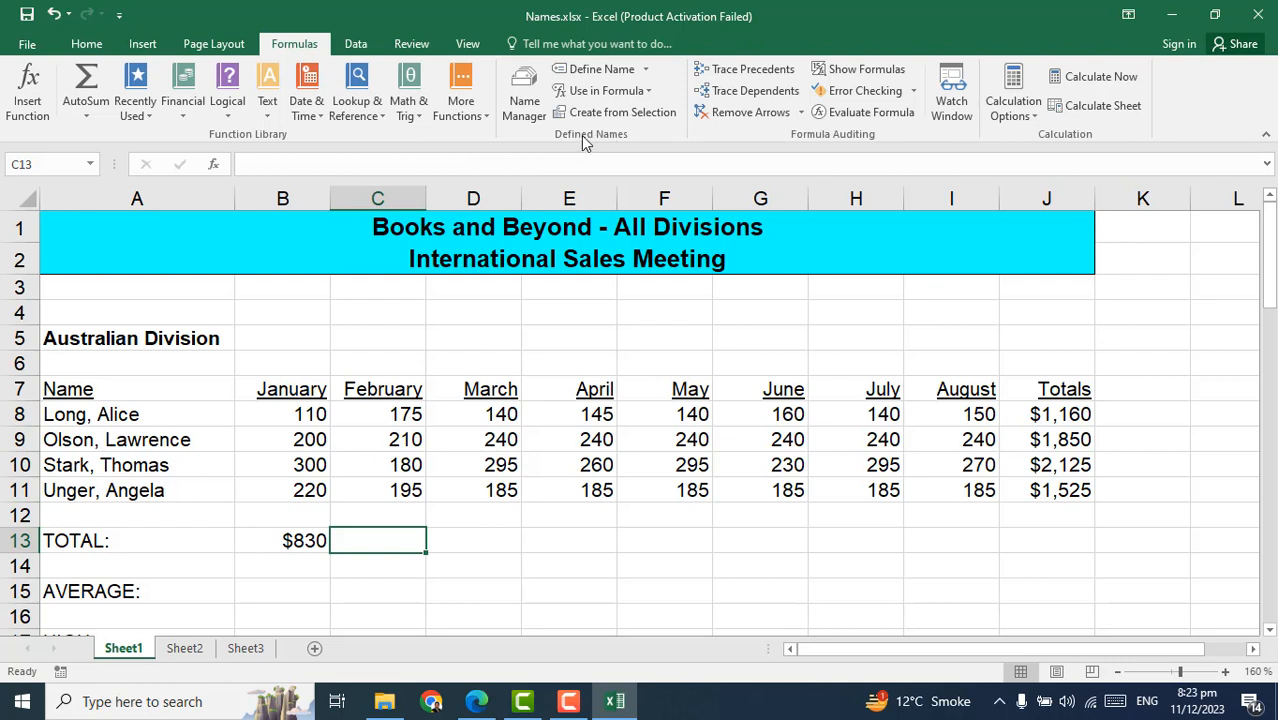
left_click(530, 115)
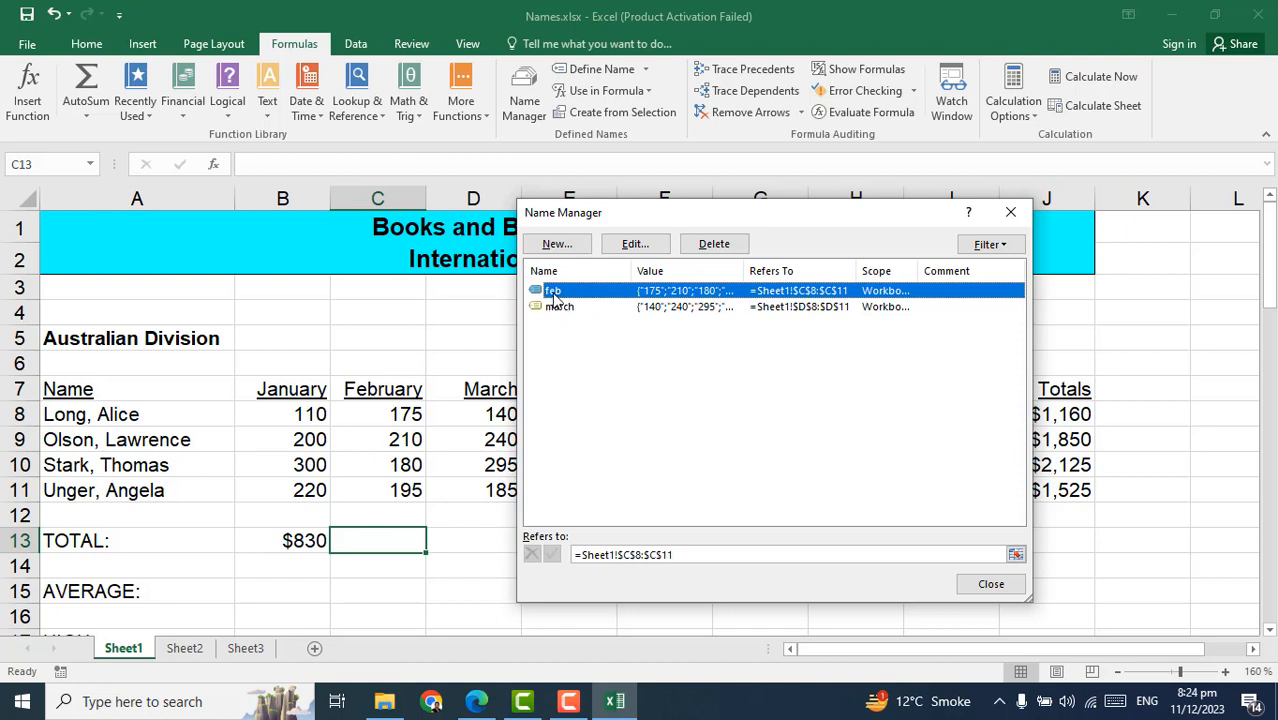
left_click(713, 244)
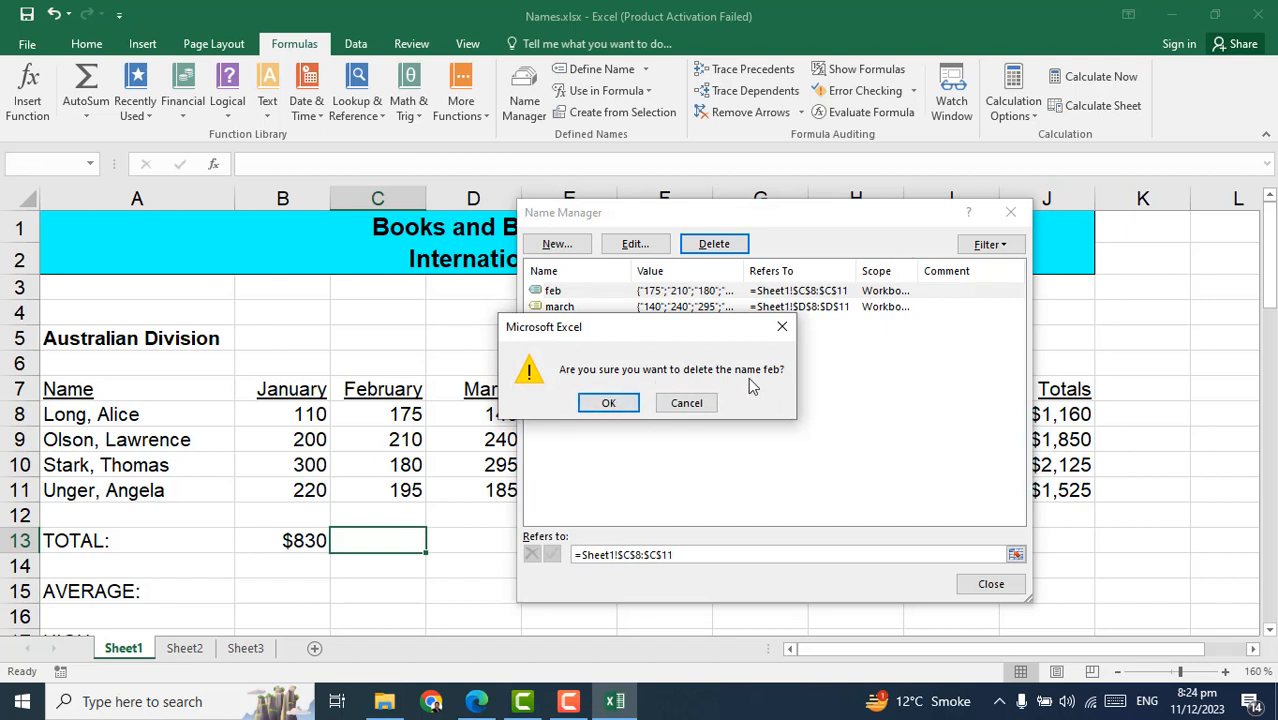
left_click(612, 403)
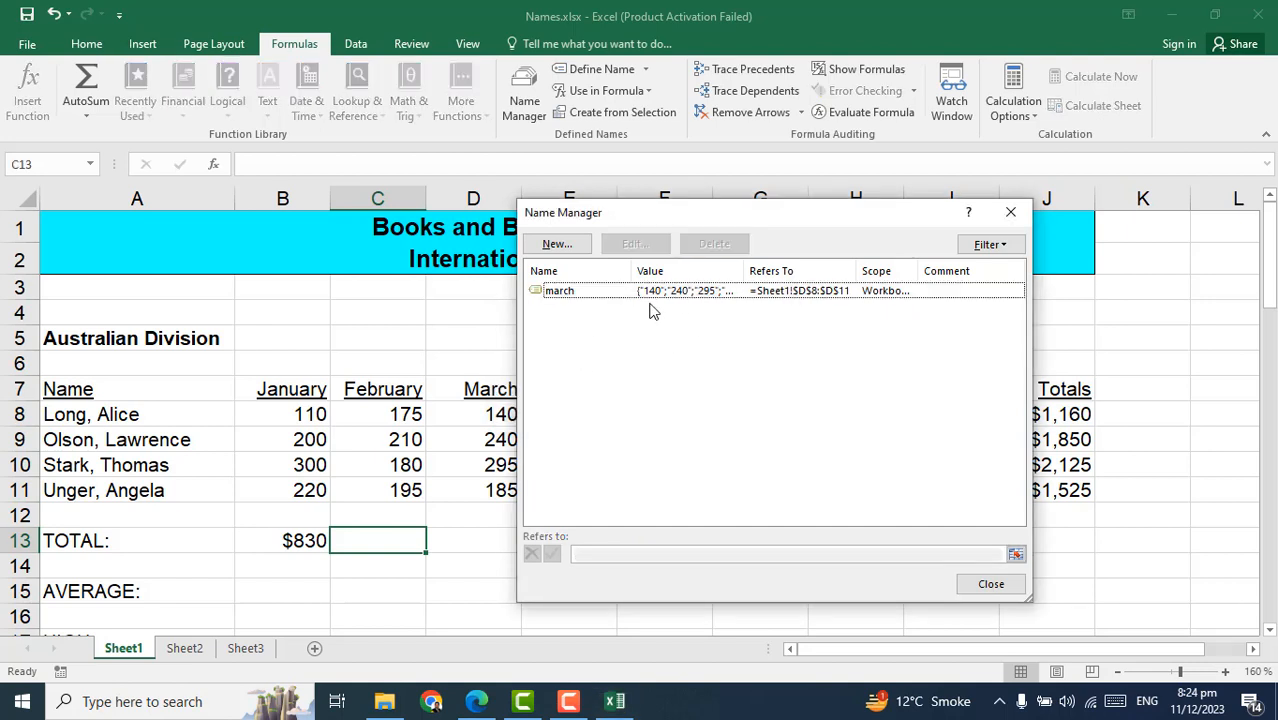
left_click(590, 292)
left_click(713, 244)
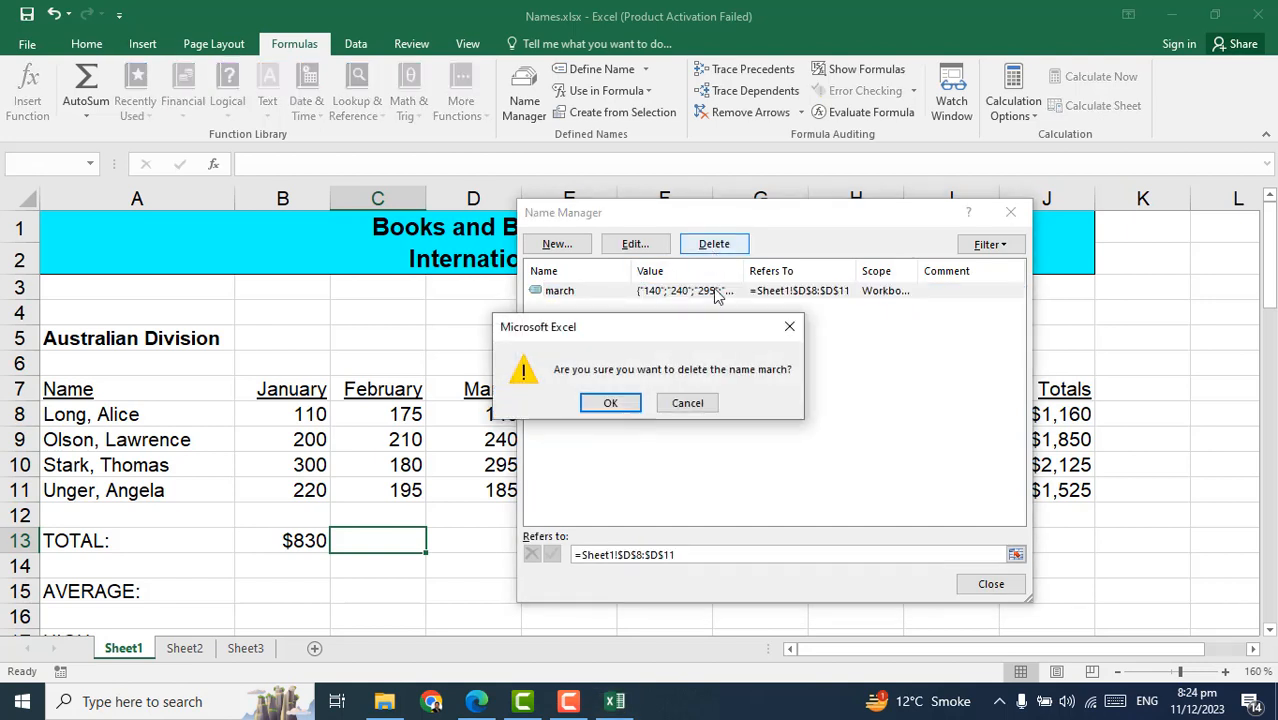
left_click(620, 403)
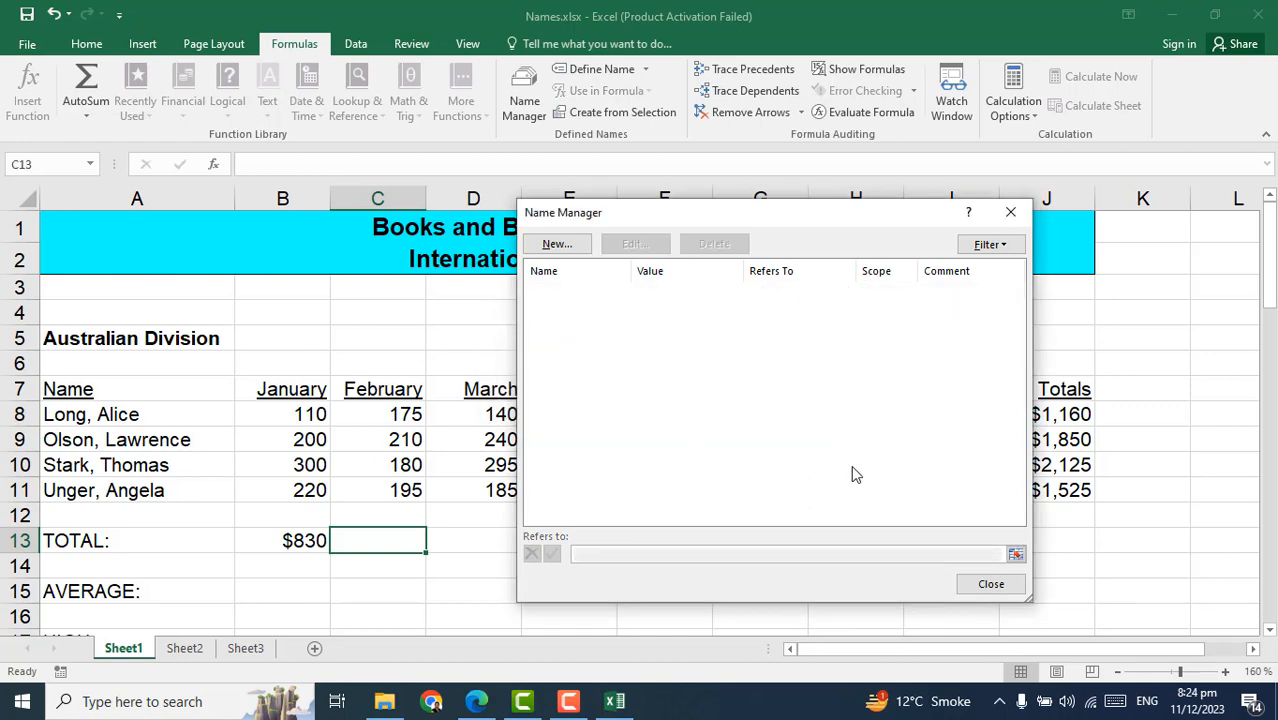
left_click(1010, 212)
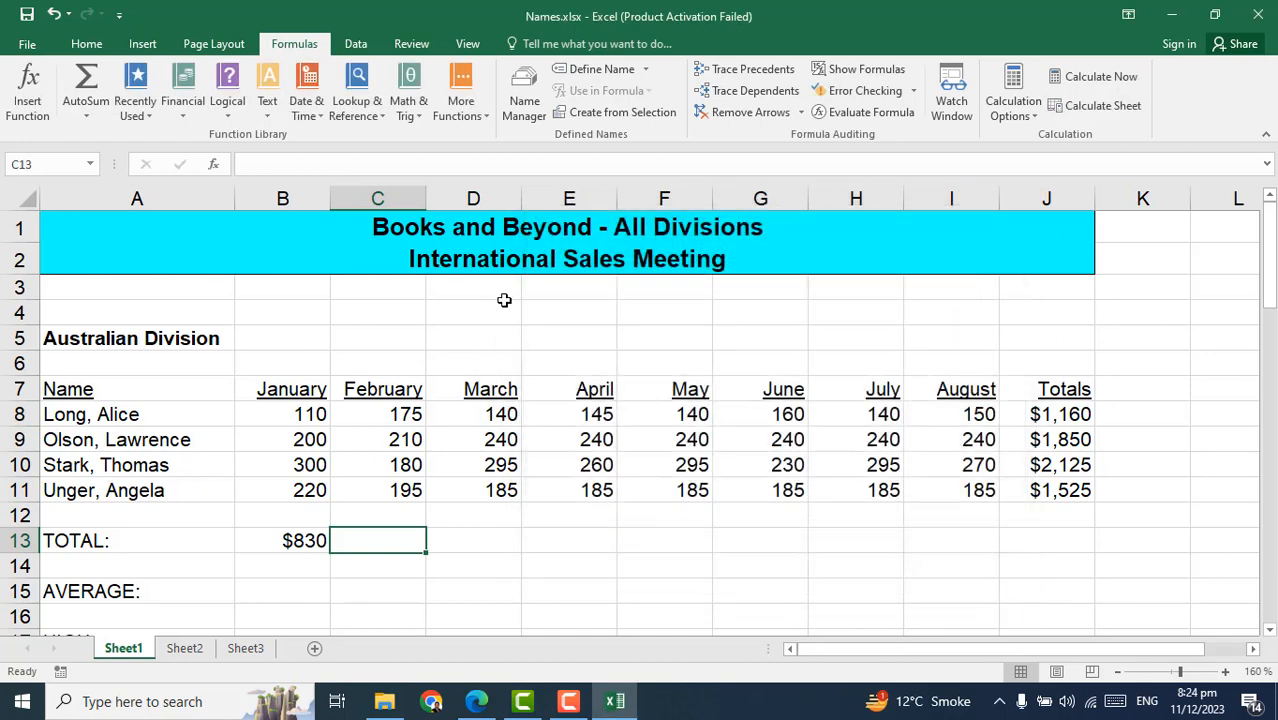
Check the workbook's list of defined names for any remaining entries
left_click(30, 45)
left_click(31, 45)
left_click(560, 564)
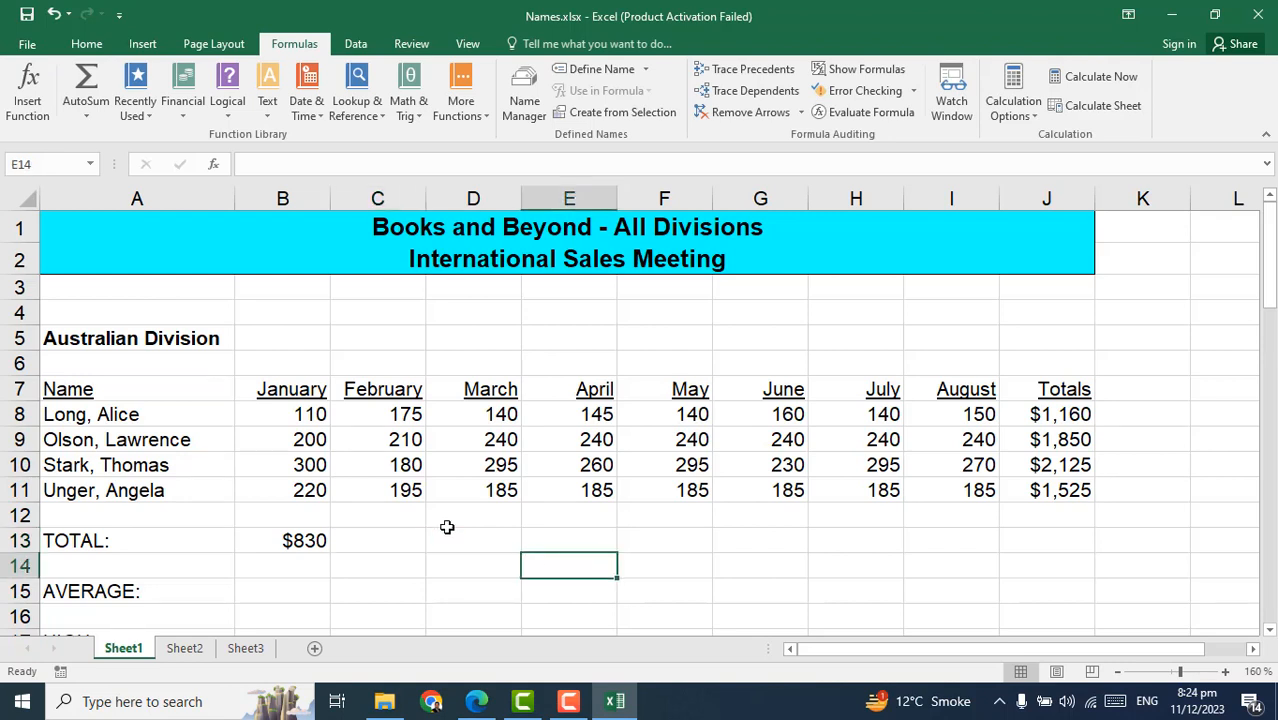
left_click(93, 169)
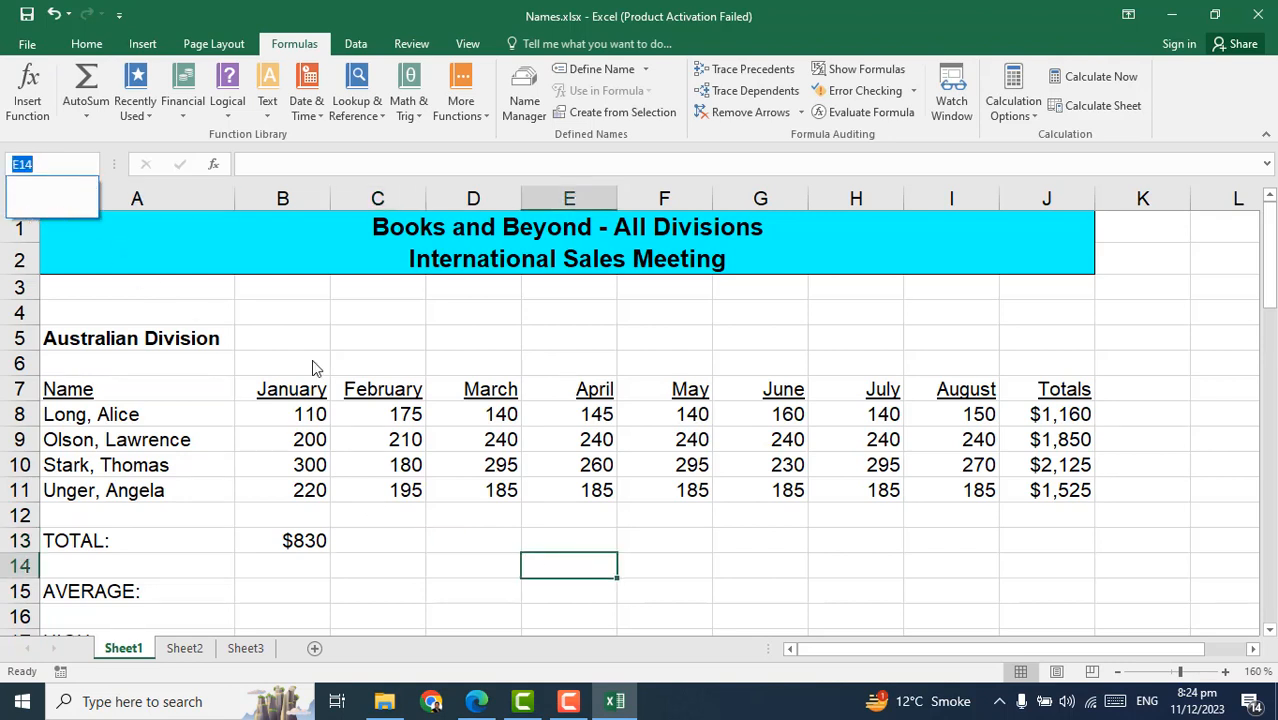
left_click(380, 541)
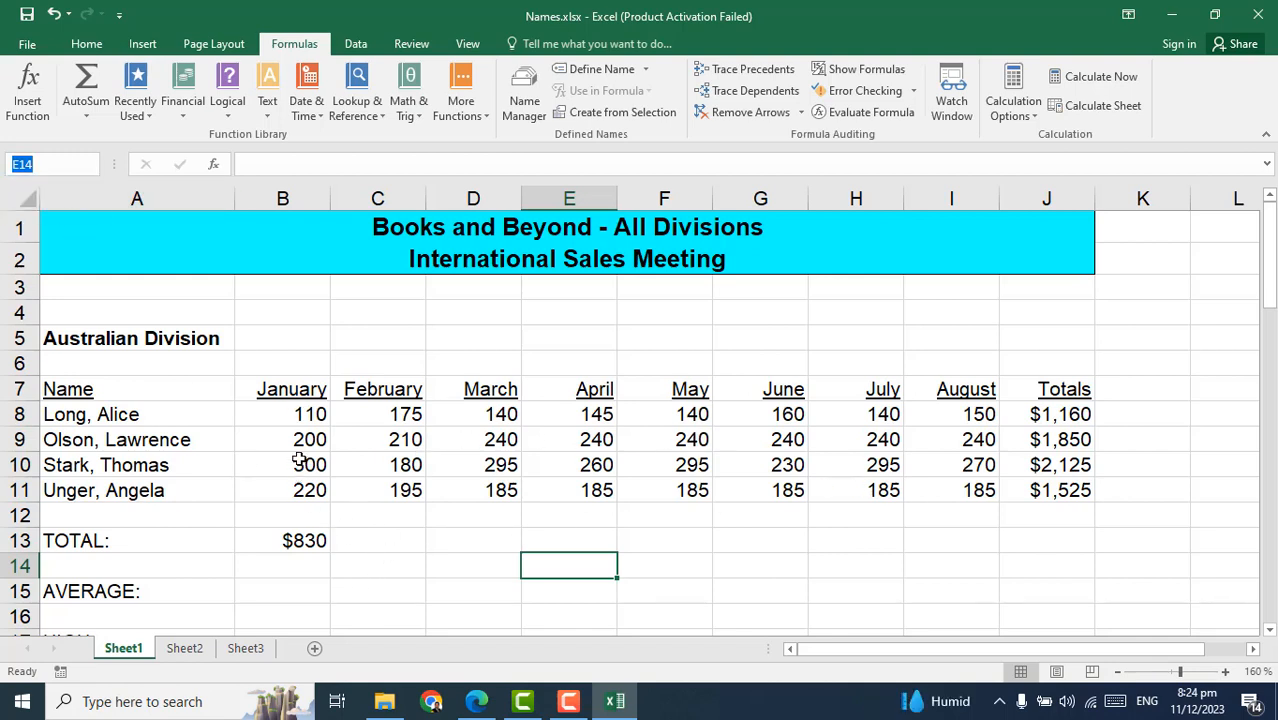
Create range names for the January to August values in B7:I11 from the headings in the top row
left_click(278, 390)
left_click_drag(312, 412, 1028, 486)
left_click(955, 480)
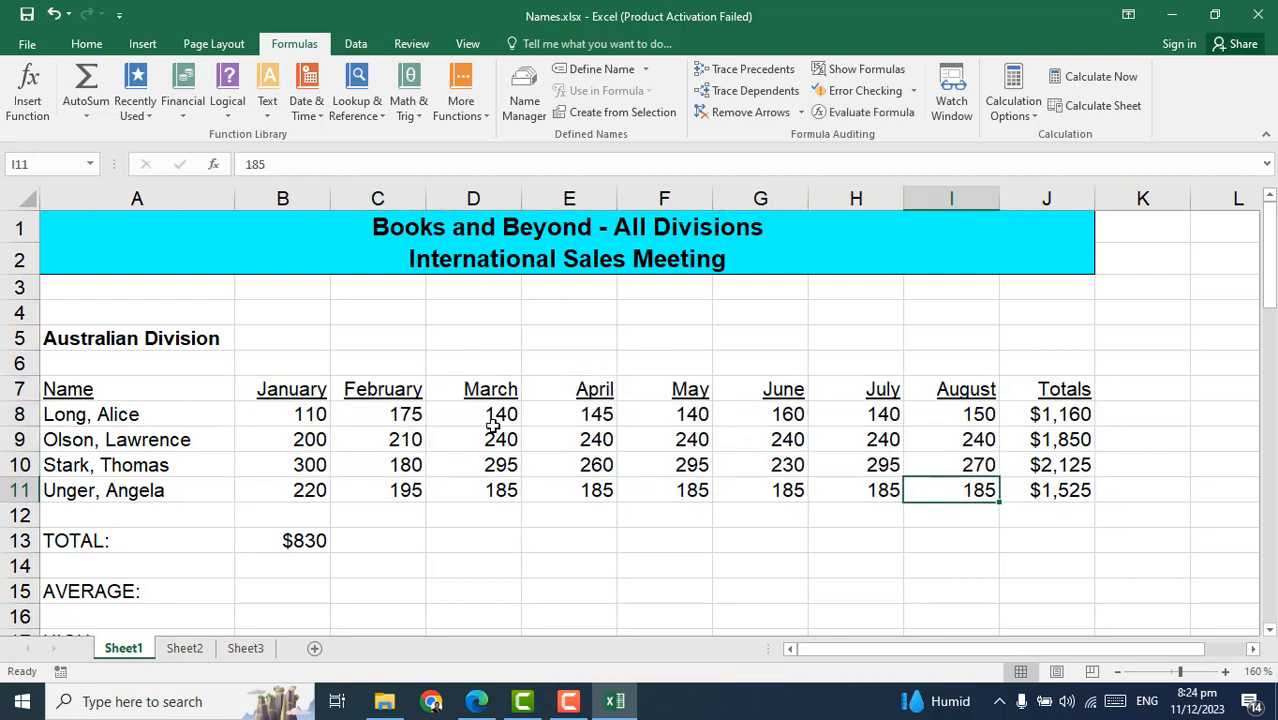
left_click_drag(280, 388, 920, 488)
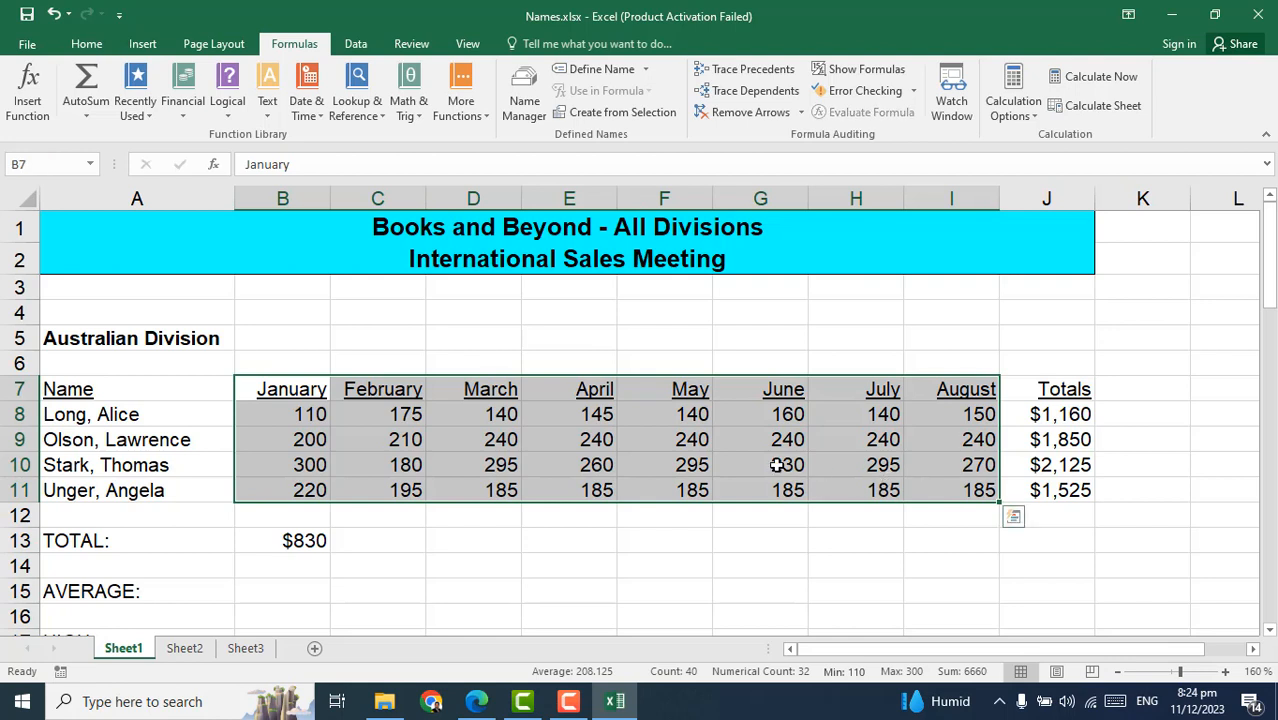
left_click(611, 115)
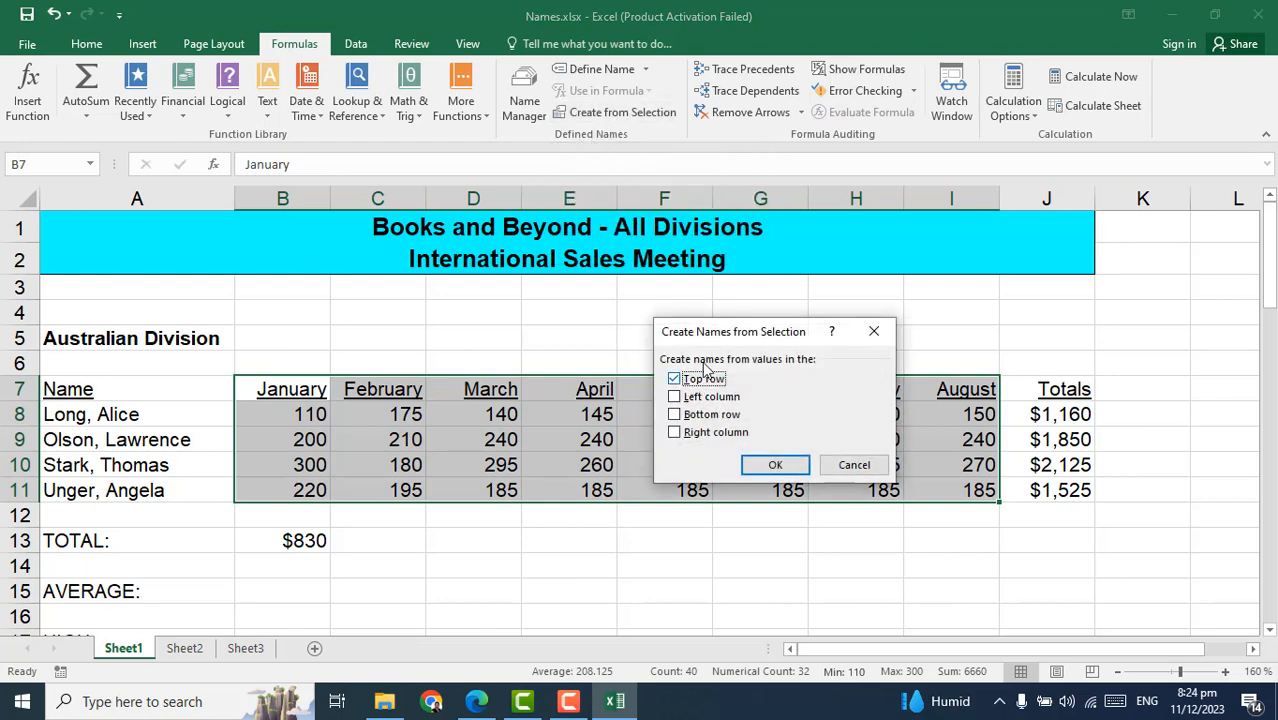
left_click_drag(788, 330, 965, 307)
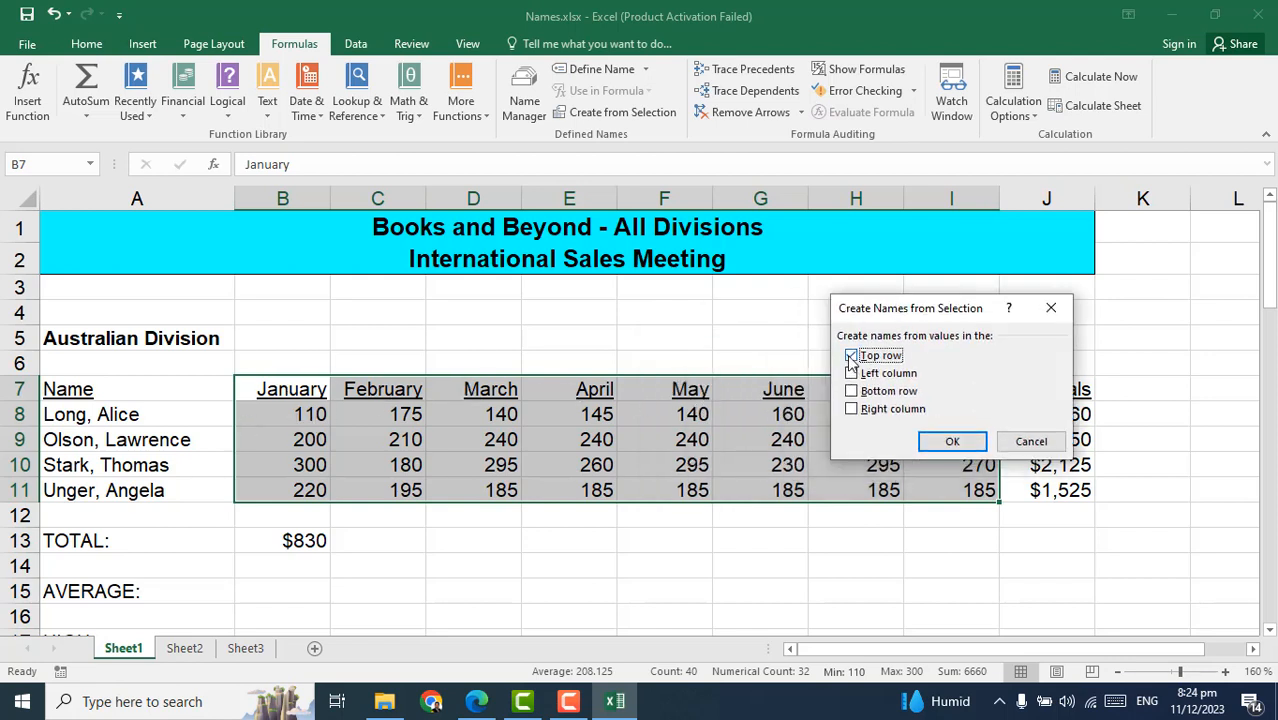
left_click(951, 442)
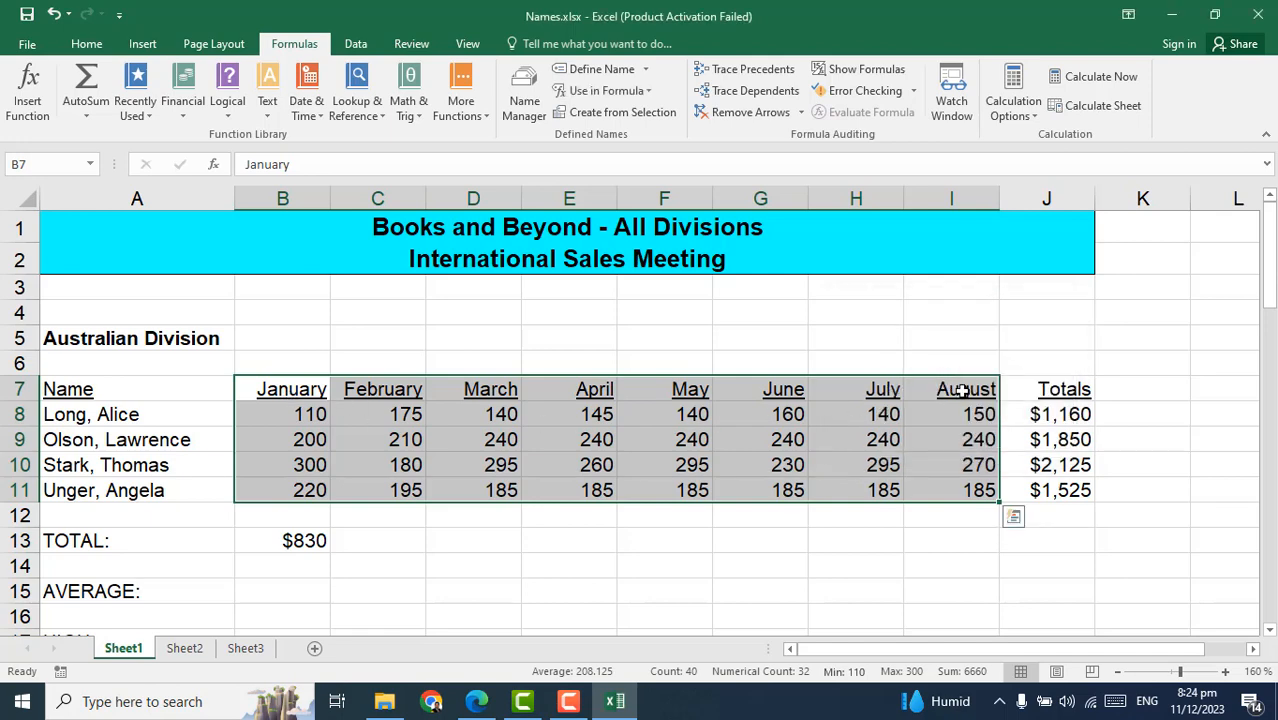
Look through the list of defined names and jump to the February and August ranges
left_click(395, 545)
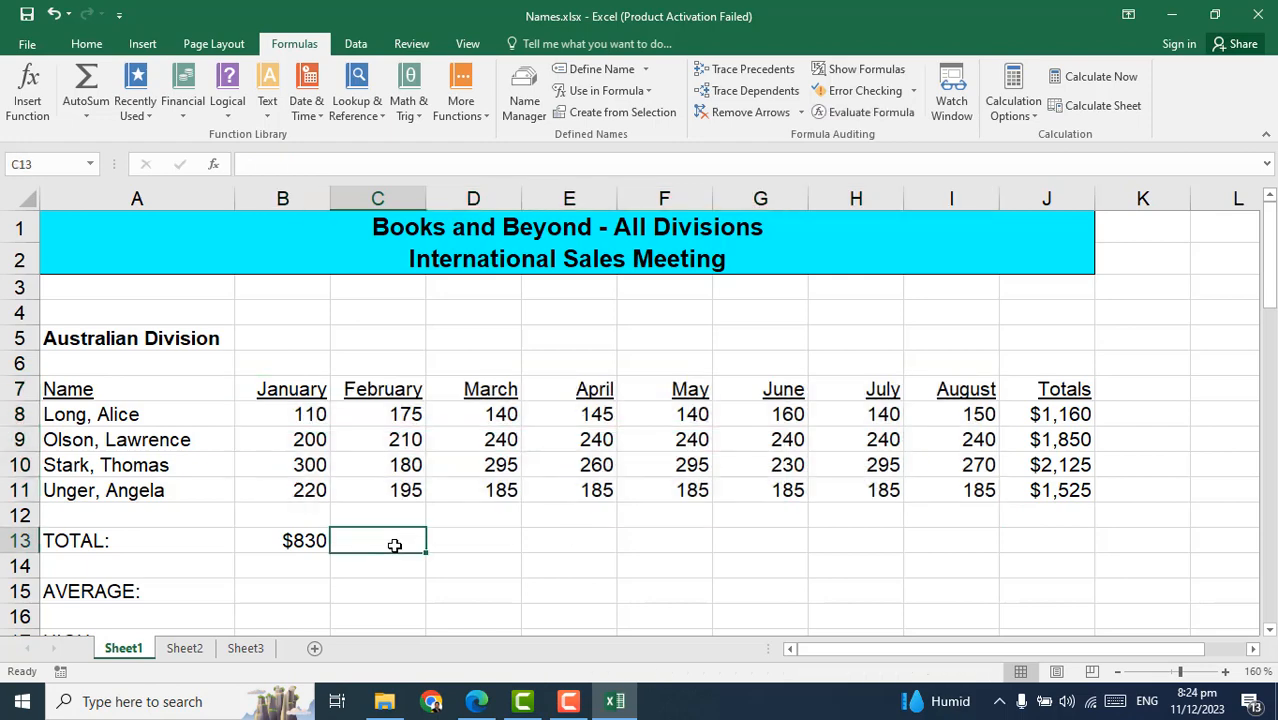
left_click(90, 164)
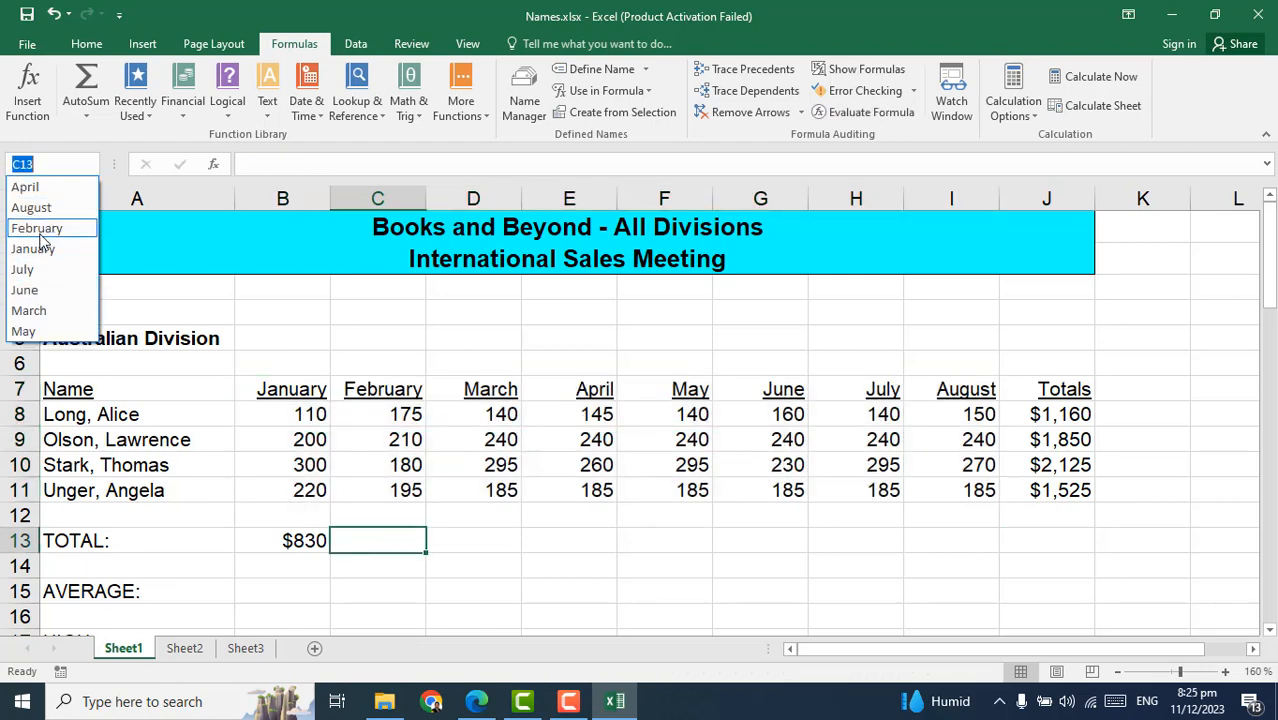
left_click(40, 230)
left_click(64, 168)
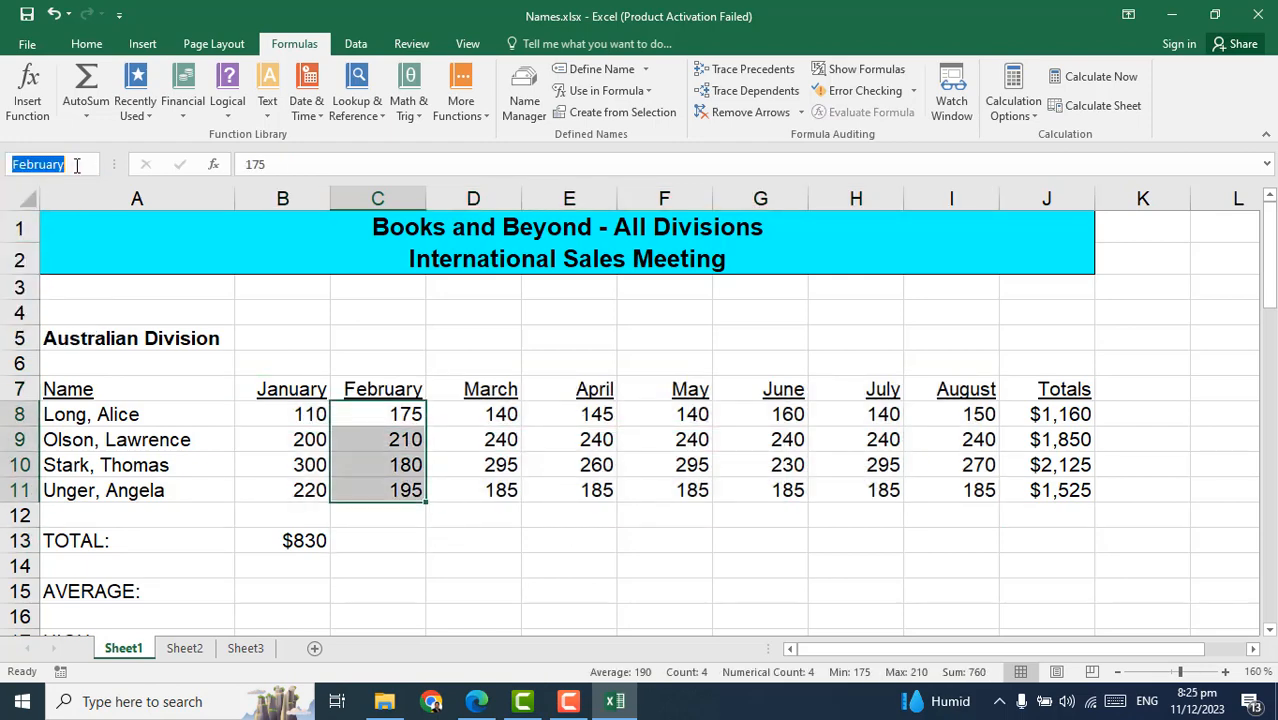
left_click(240, 360)
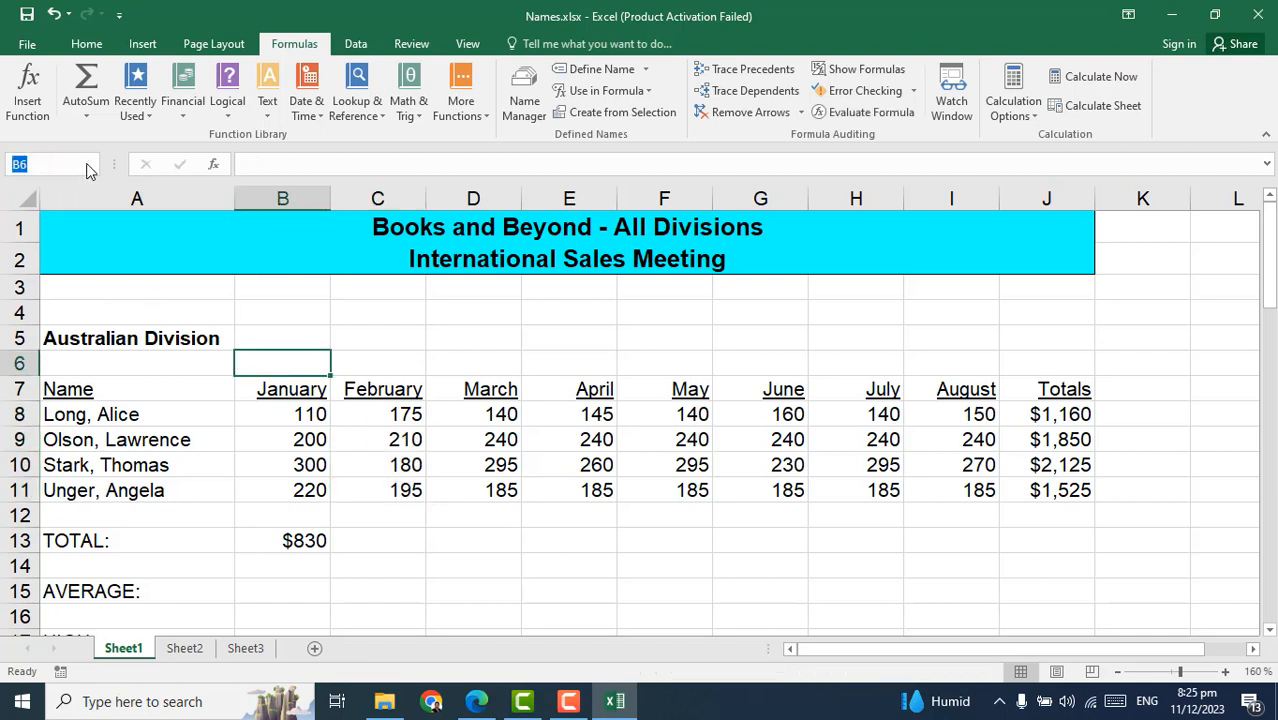
left_click(89, 164)
left_click(40, 207)
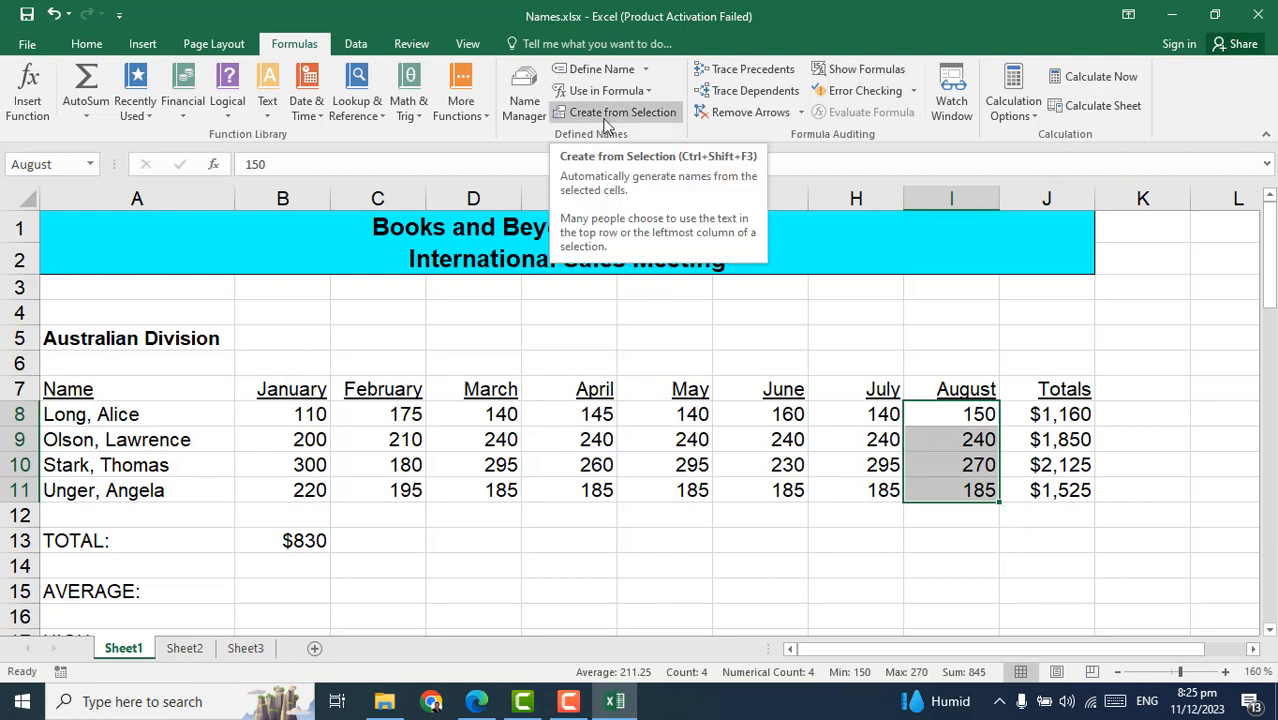
Select cell C13, review the Module 12 topics in the course outline PDF, and return to the Excel workbook
left_click(394, 542)
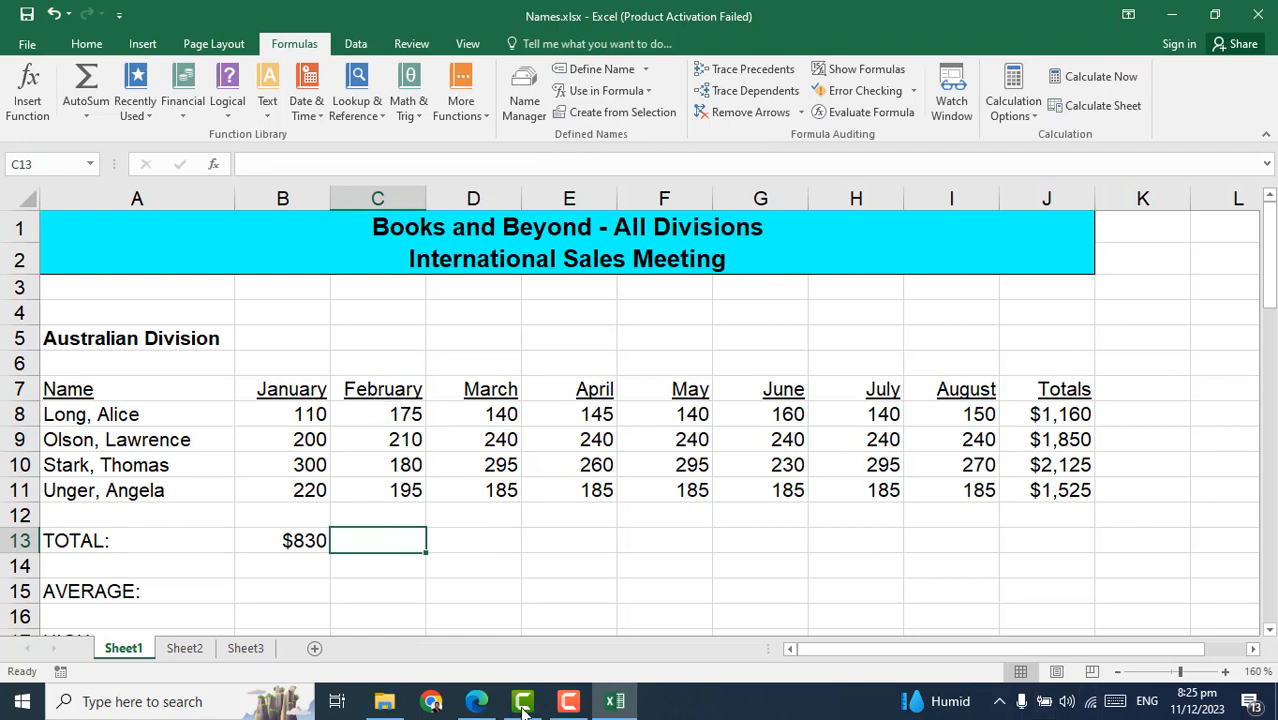
left_click(477, 701)
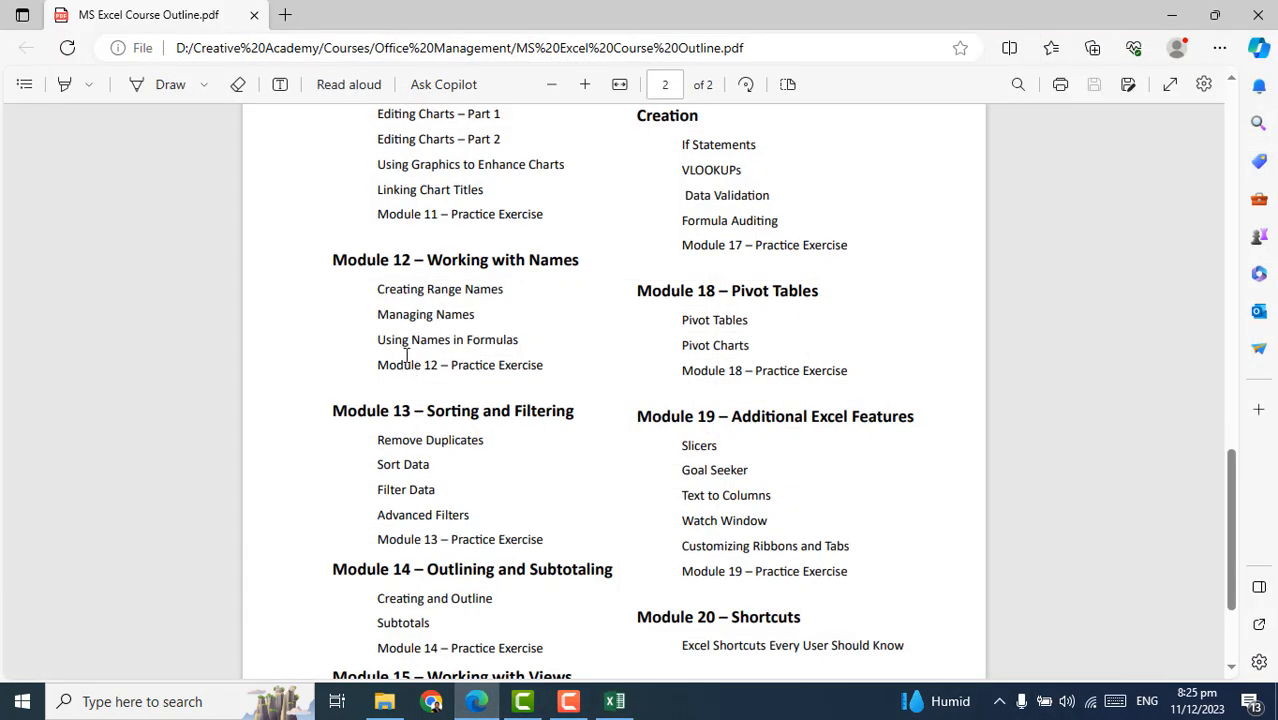
left_click(614, 701)
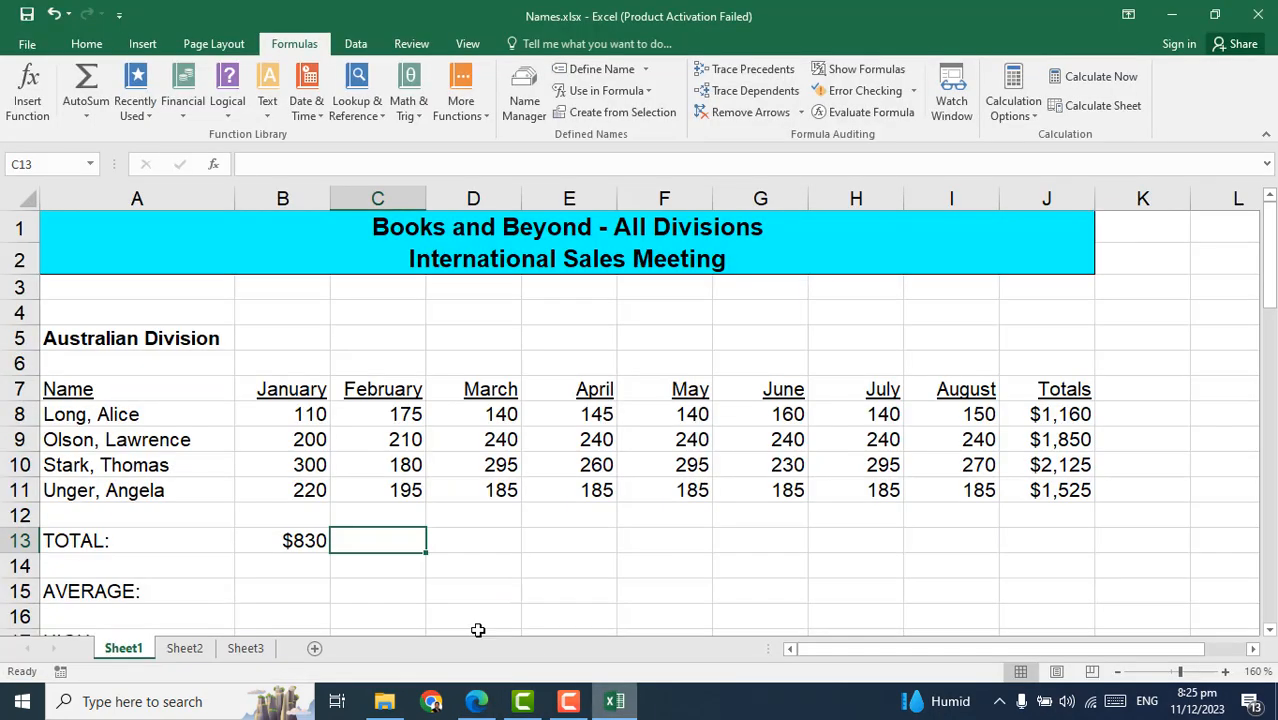
Total the February values in C13 with the formula =SUM(February), using the defined name
type("=s")
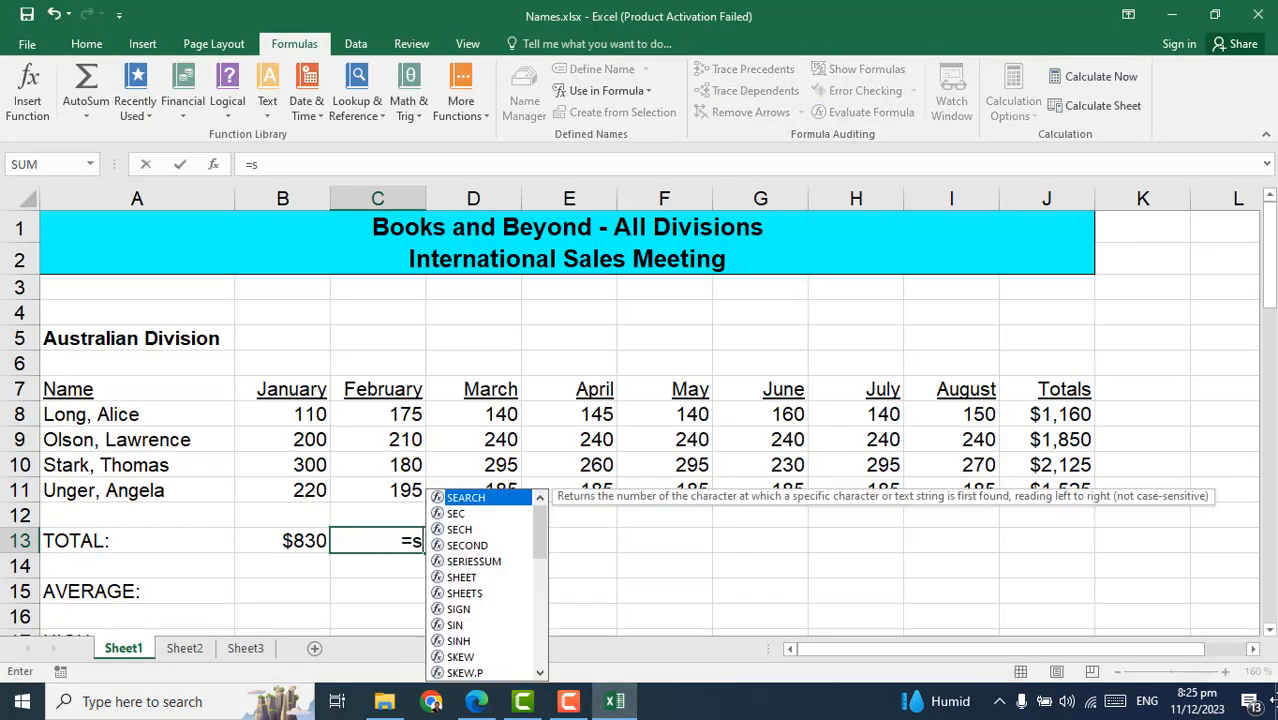
type("um(")
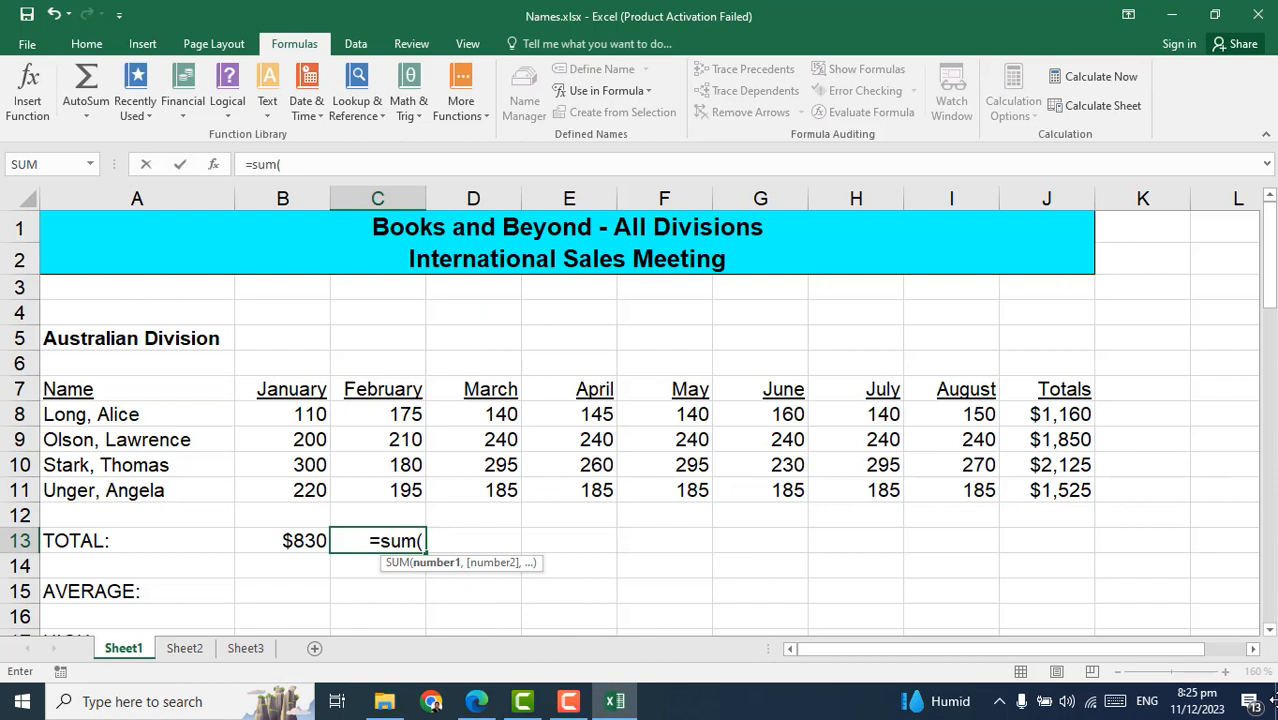
type("f")
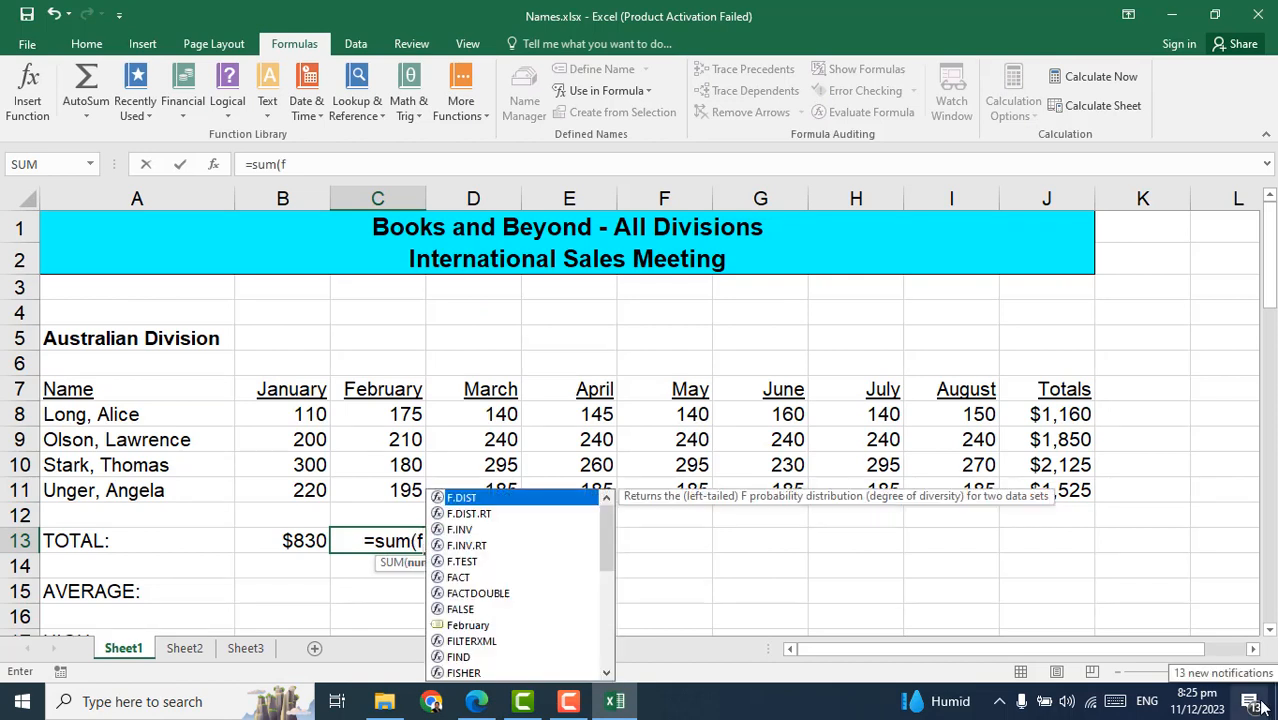
type("e")
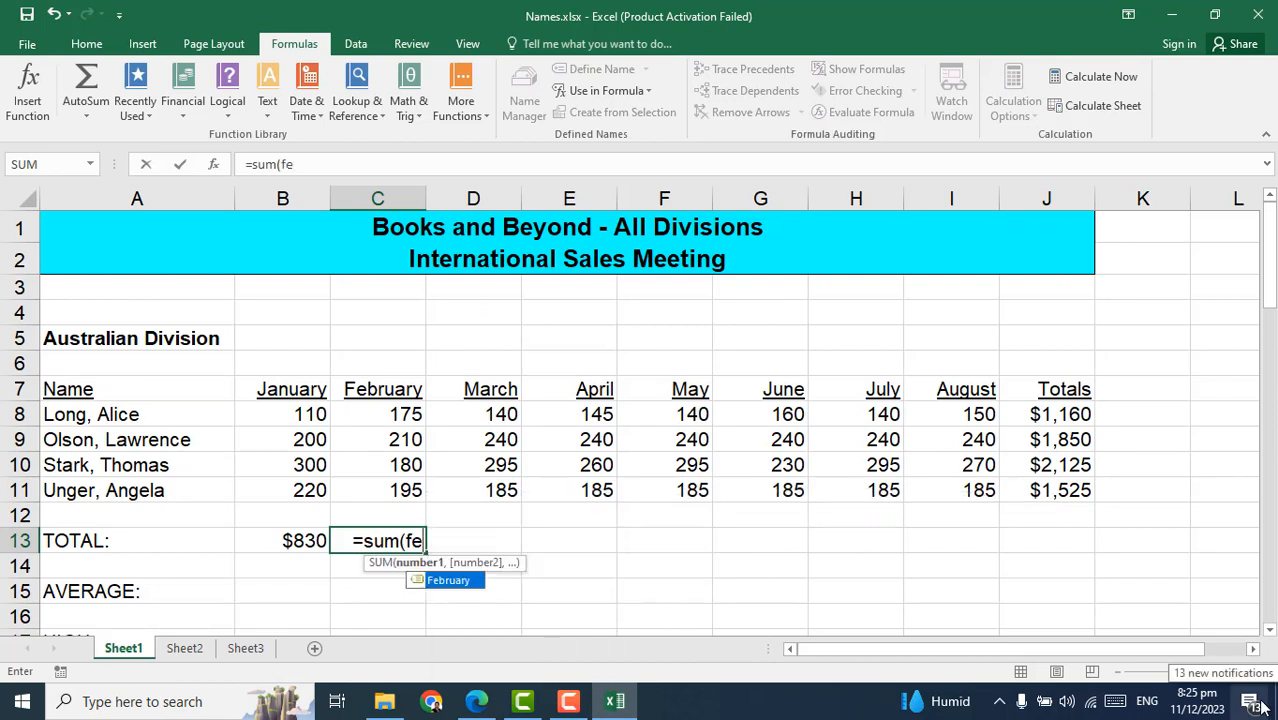
double_click(455, 586)
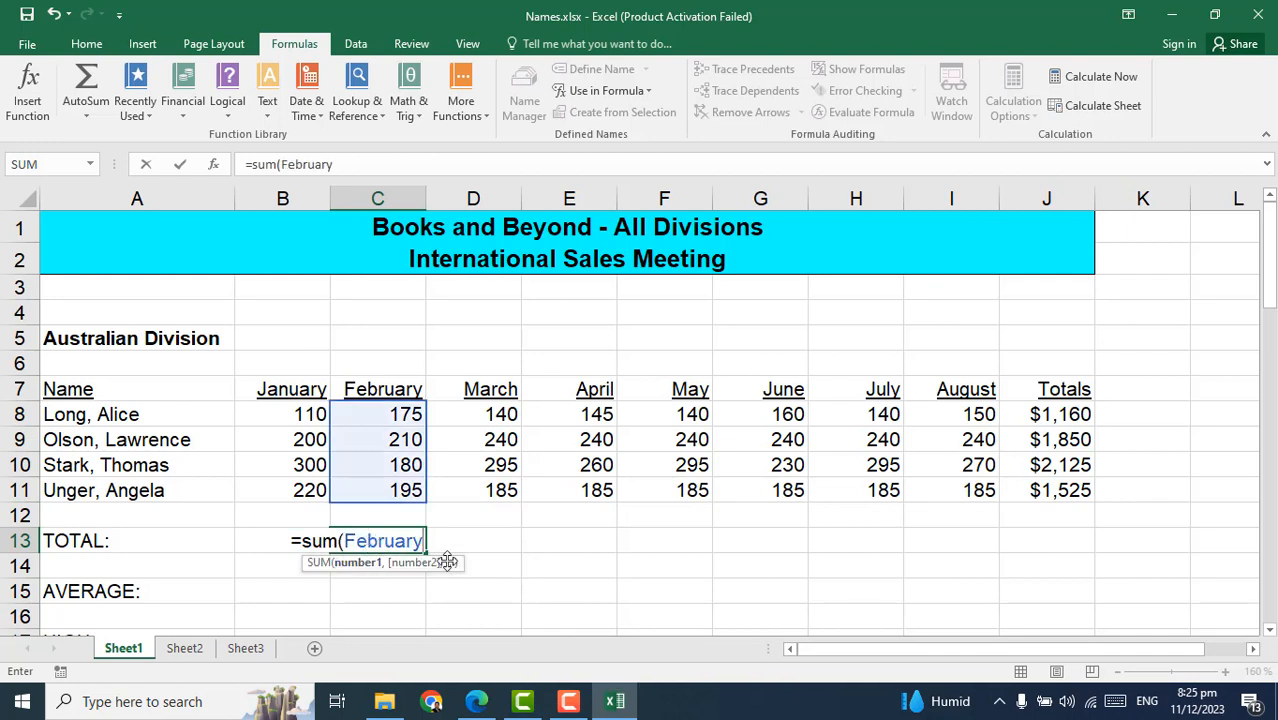
type(")")
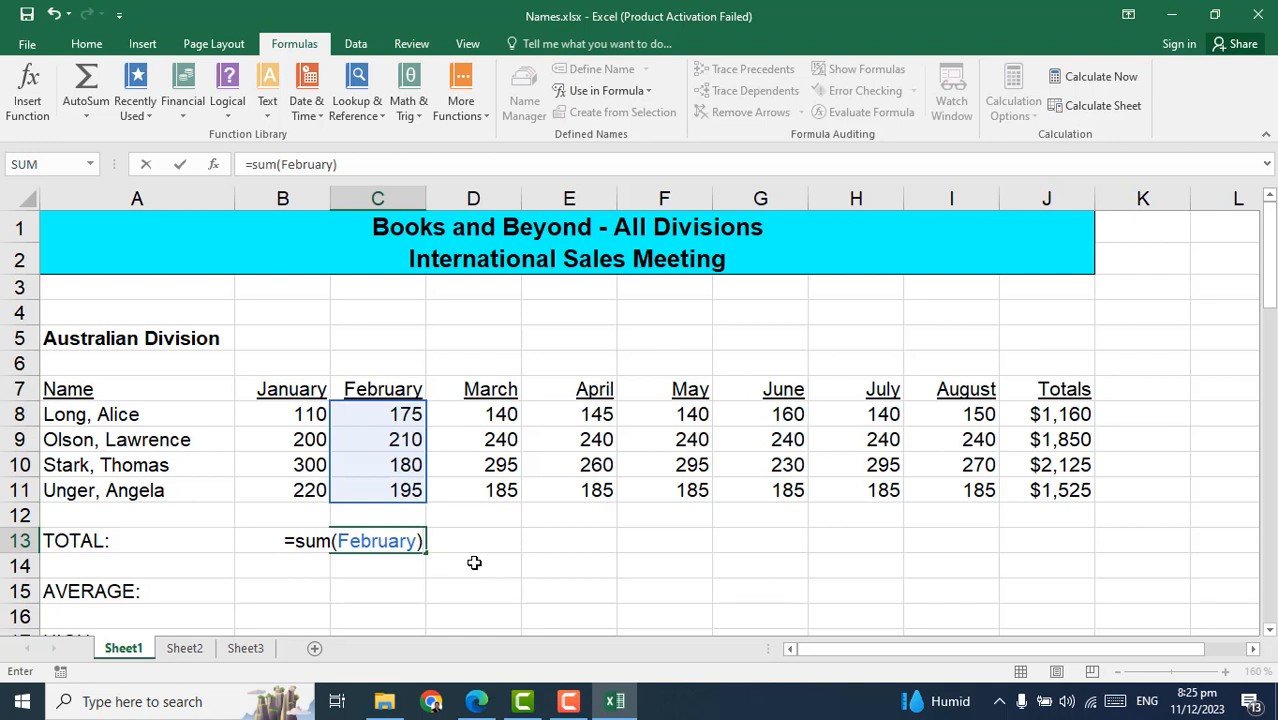
key("Return")
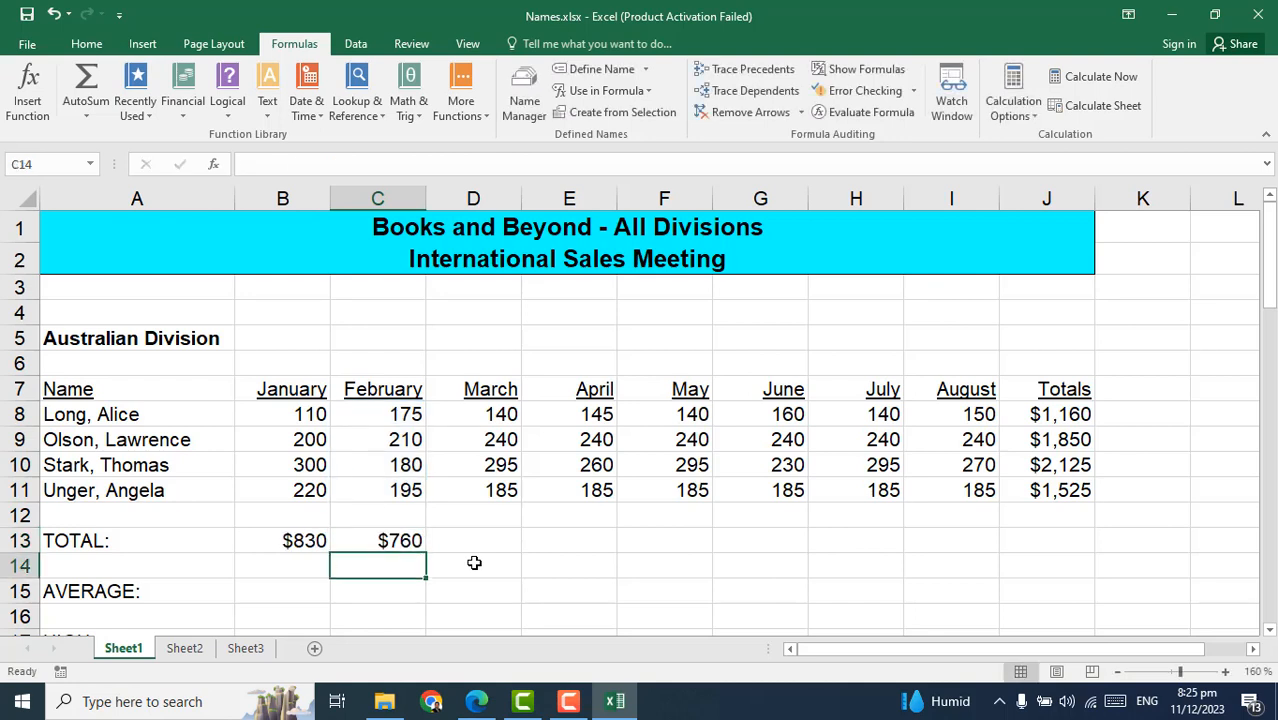
Try to copy the total formula from C13 across D13:I13, inspect the copied formulas, and undo the fill
left_click(388, 540)
left_click_drag(425, 551, 977, 553)
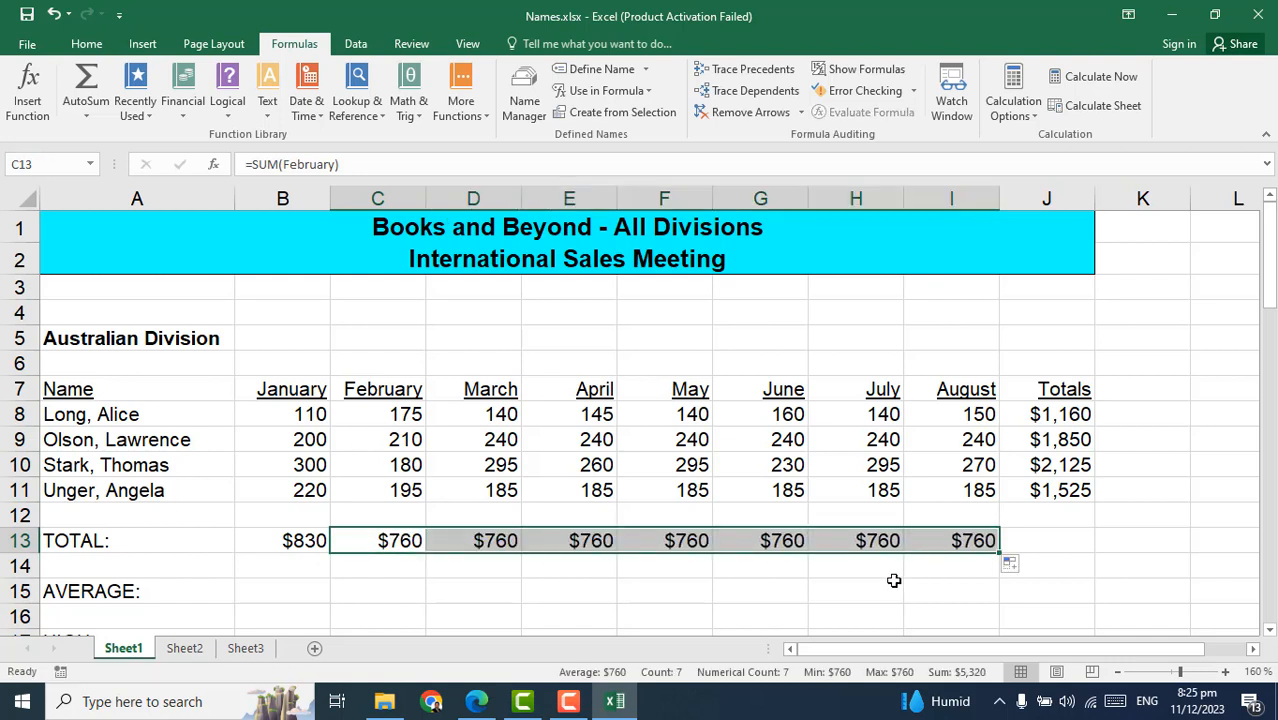
left_click(507, 540)
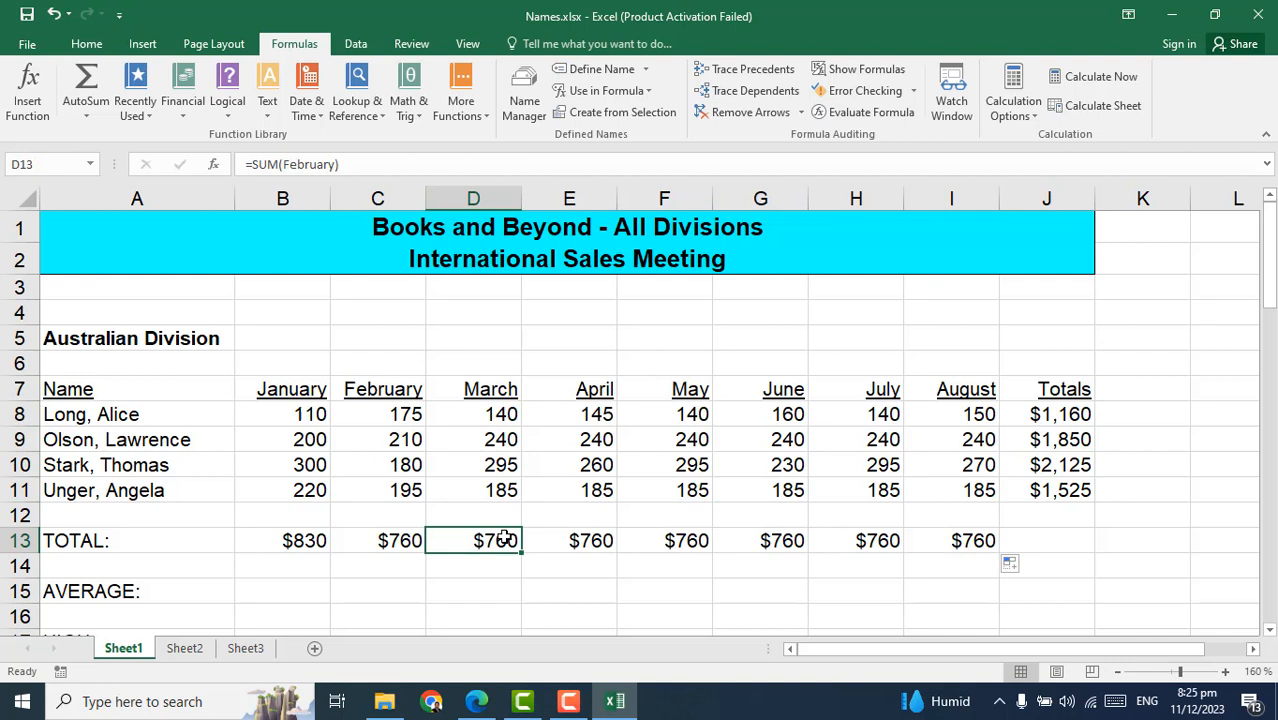
left_click(588, 540)
left_click(670, 545)
left_click(756, 545)
left_click(873, 540)
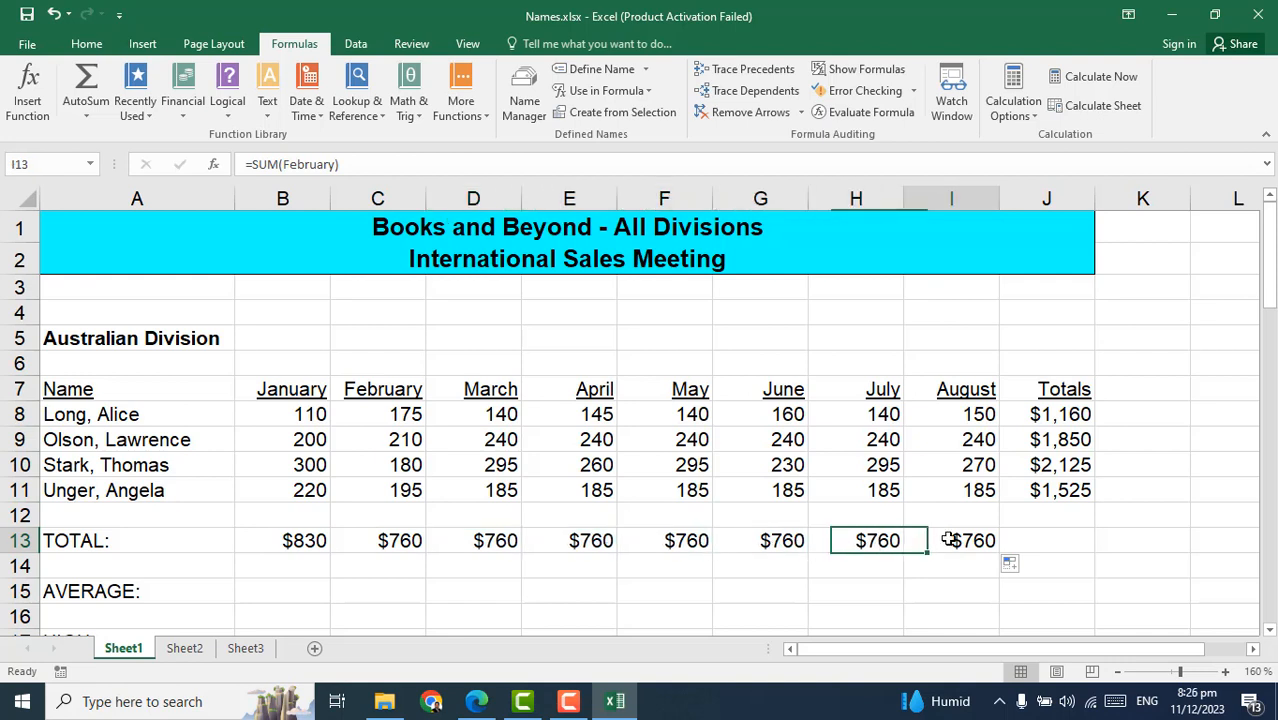
left_click(950, 540)
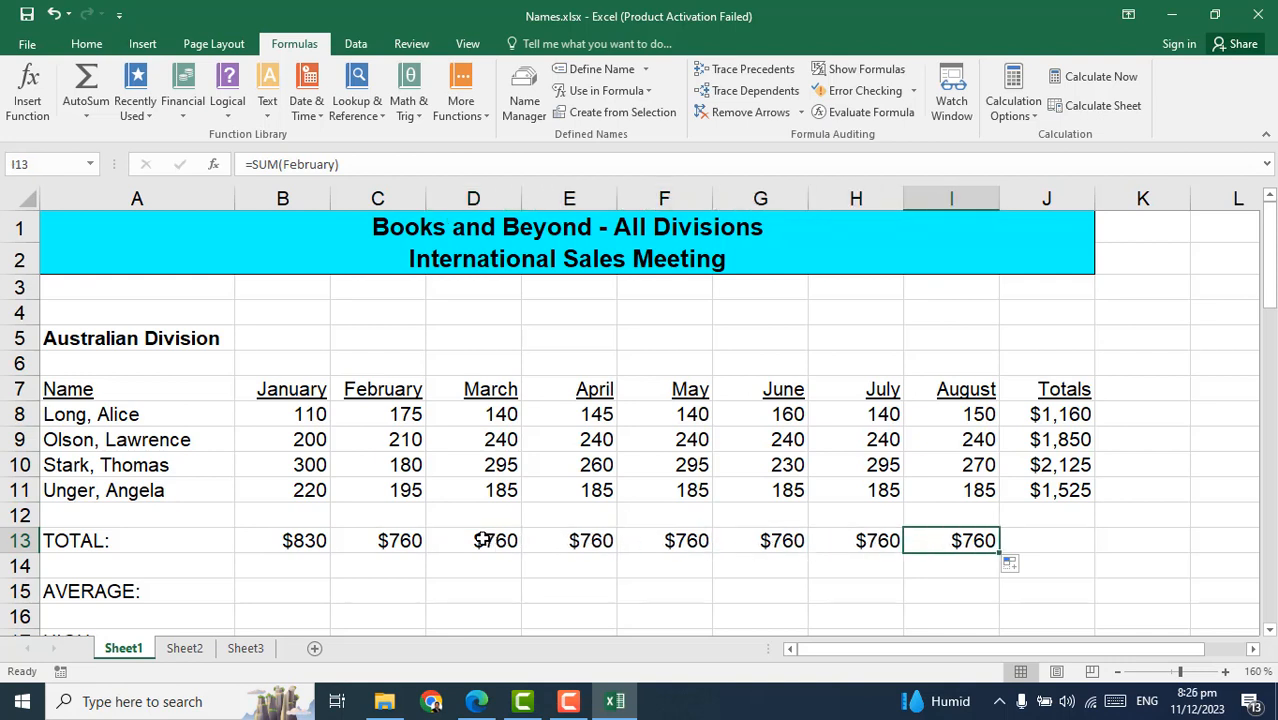
key("ctrl+z")
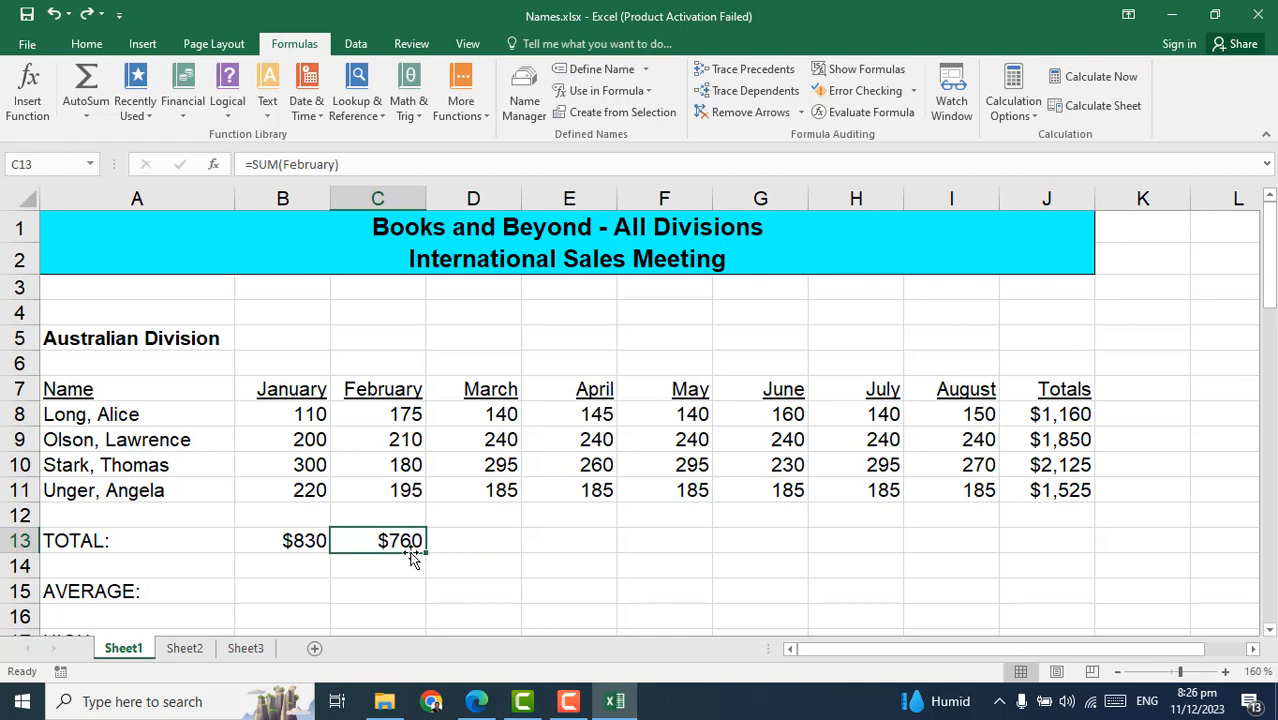
Total the March values in D13 with the formula =SUM(March), using the defined name
left_click(488, 542)
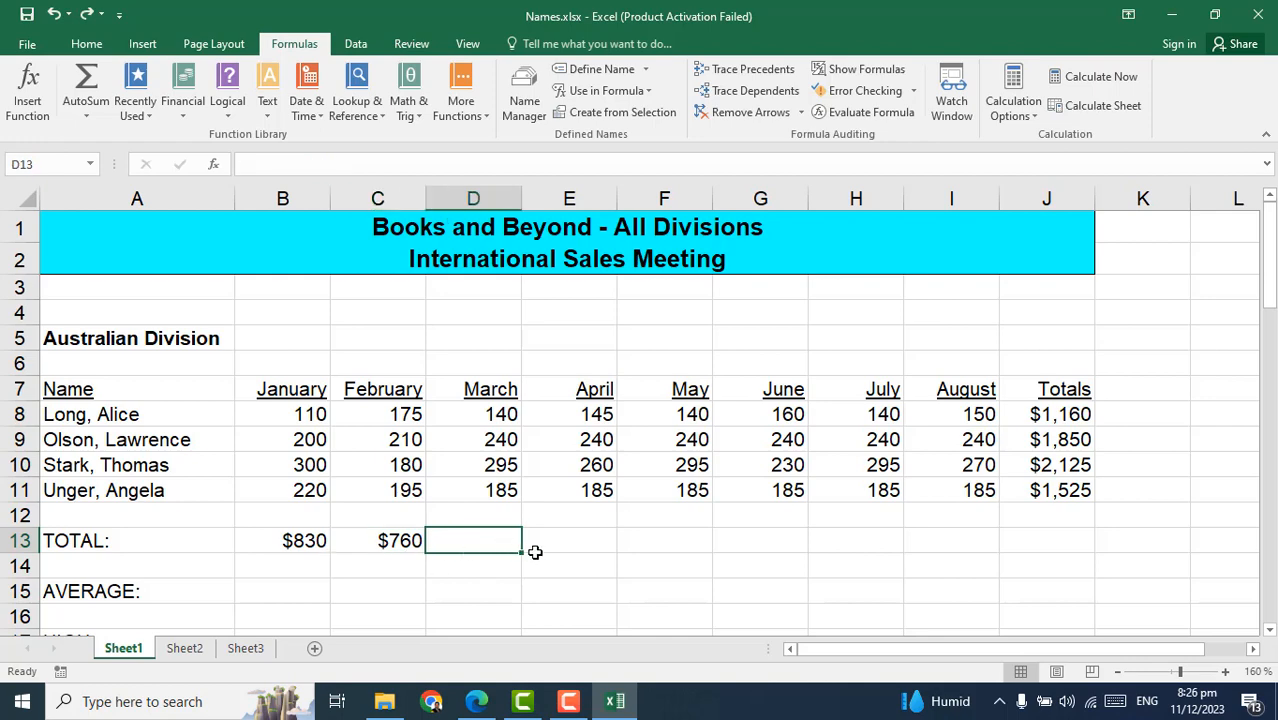
key("F2")
type("=sum")
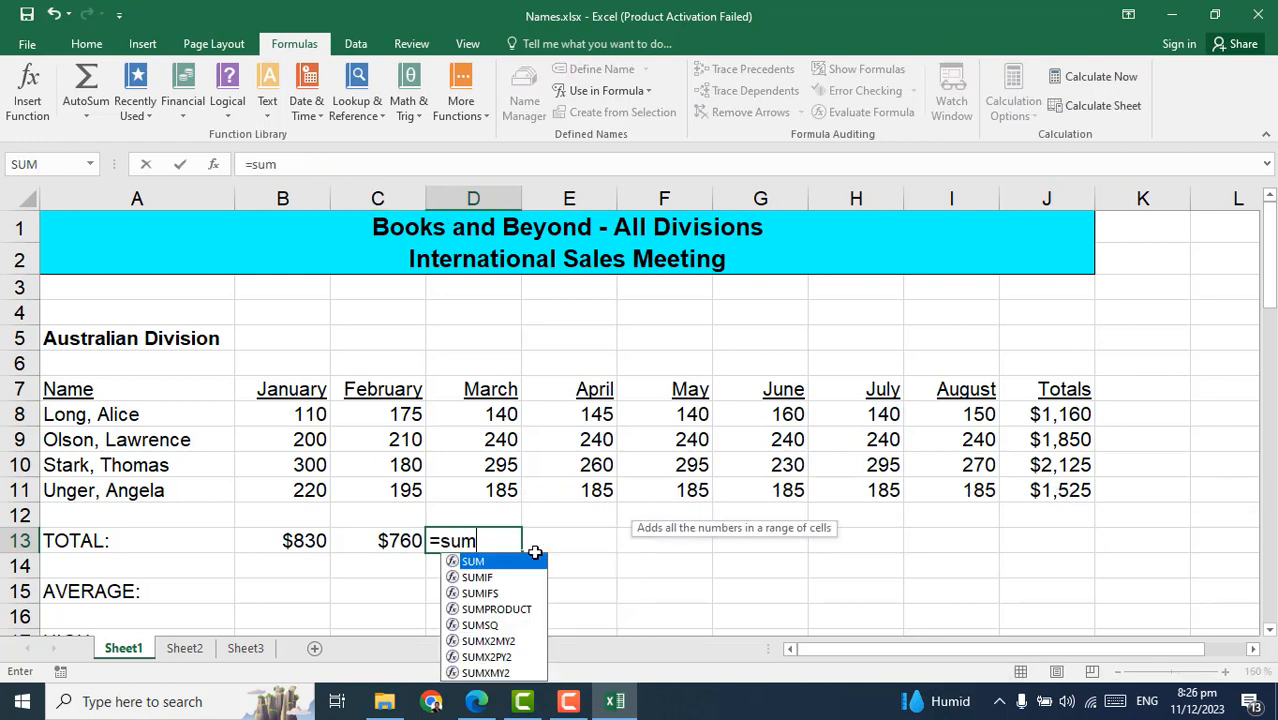
type("(mar")
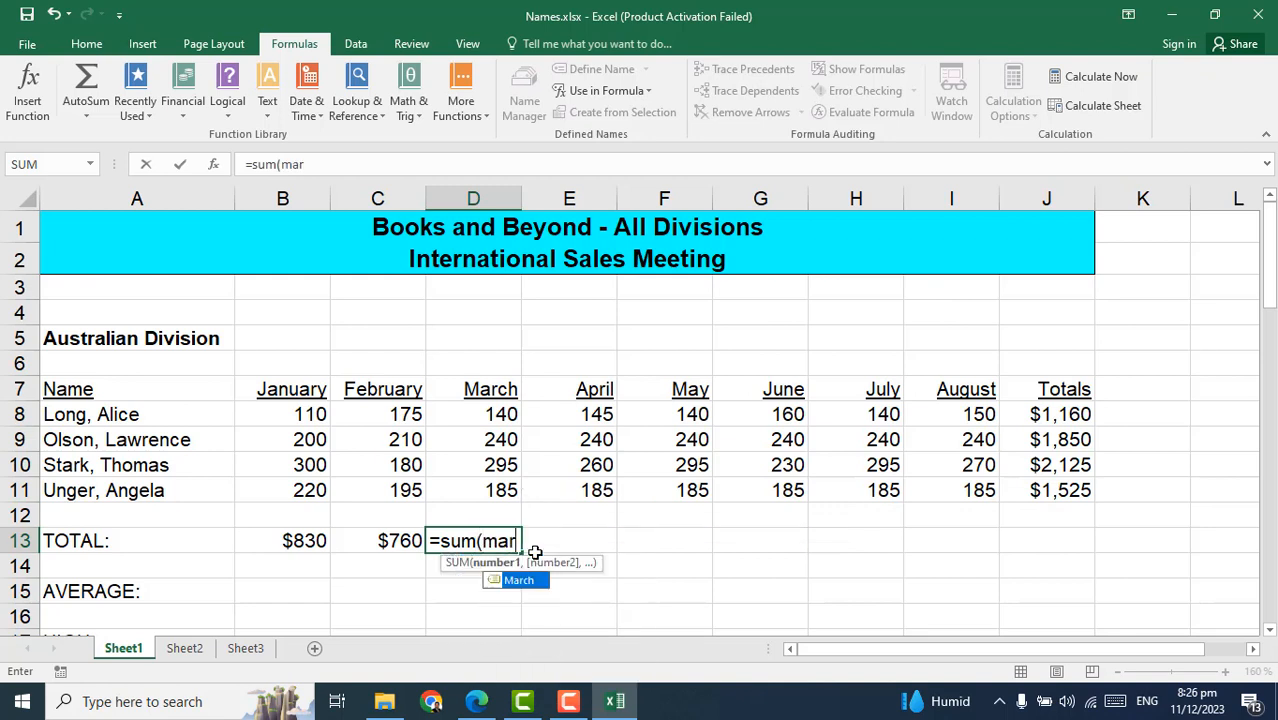
double_click(517, 583)
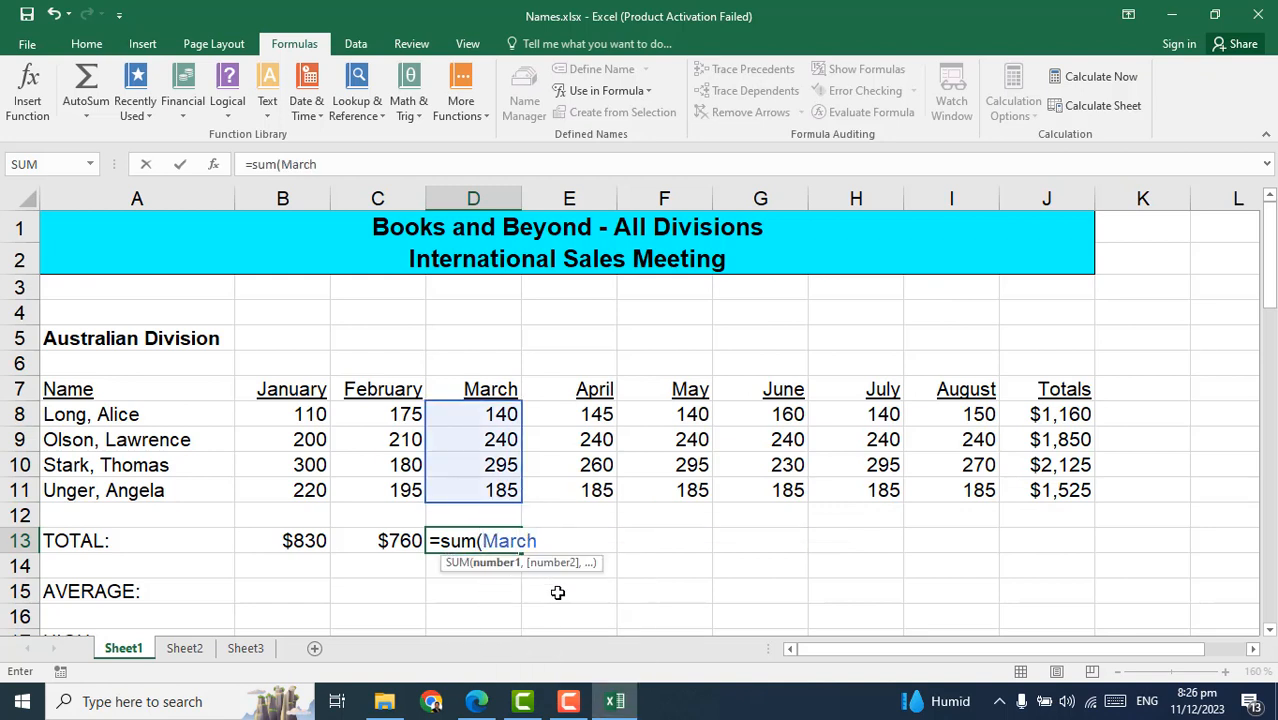
type(")")
key("Return")
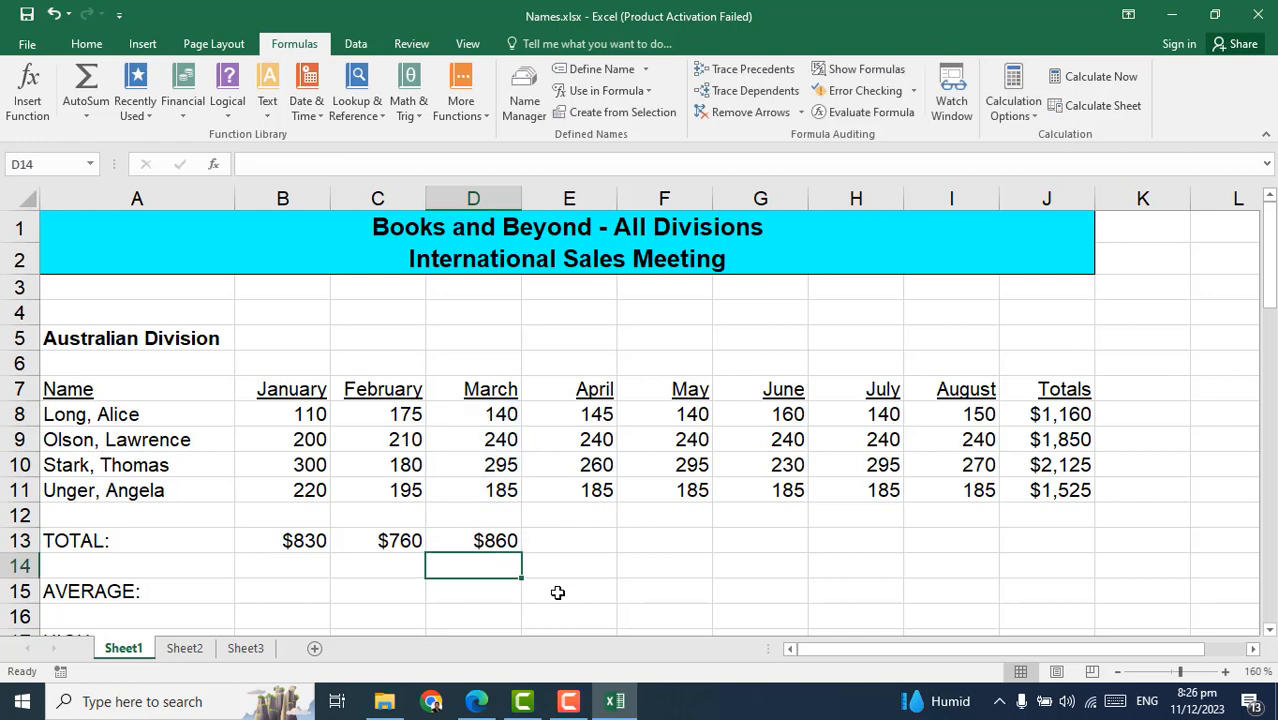
Try to fill the total formulas from C13:D13 across E13:I13, inspect the copied formulas, and clear the filled cells
left_click_drag(408, 530, 975, 542)
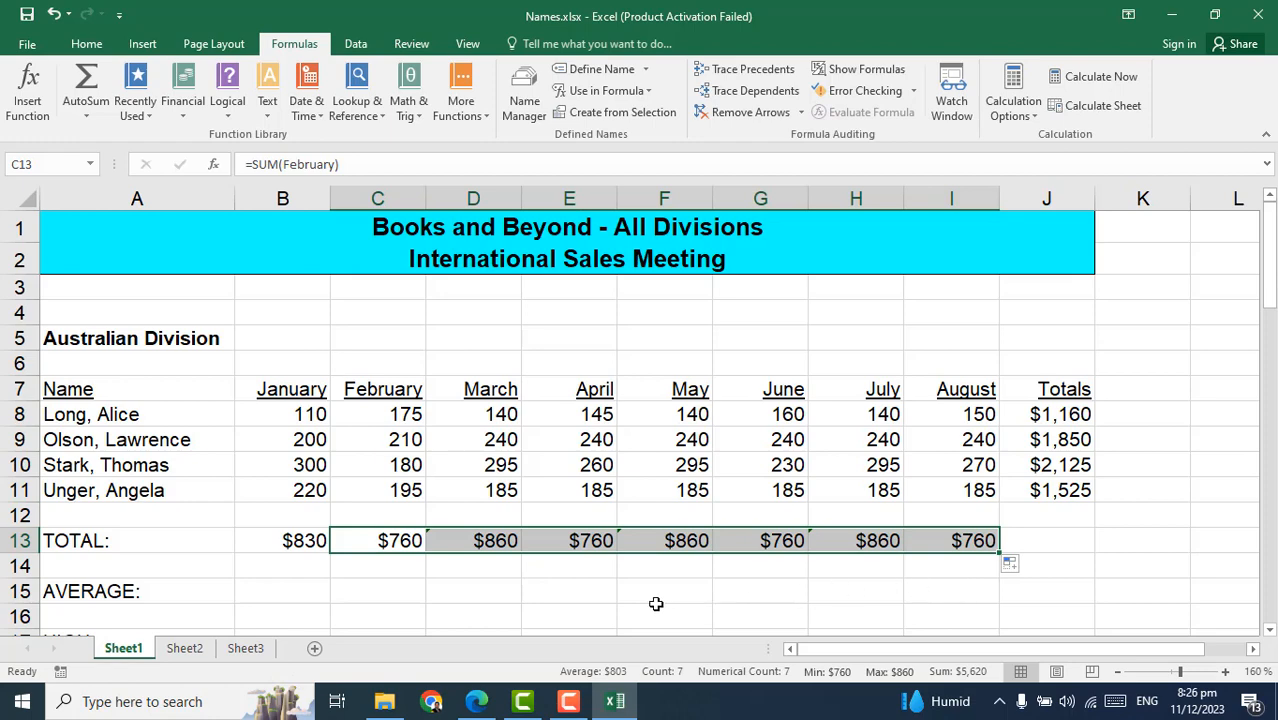
left_click(583, 570)
left_click(578, 540)
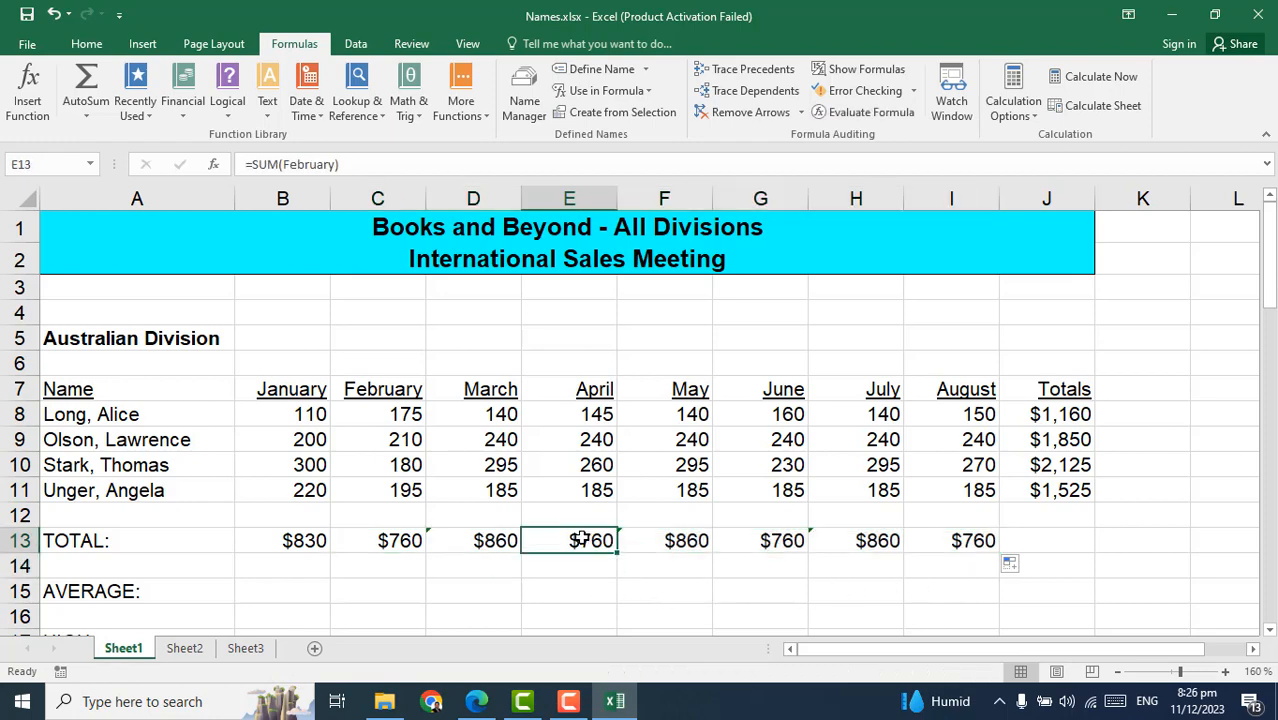
left_click(676, 540)
left_click(790, 540)
left_click_drag(978, 585, 607, 541)
key("Delete")
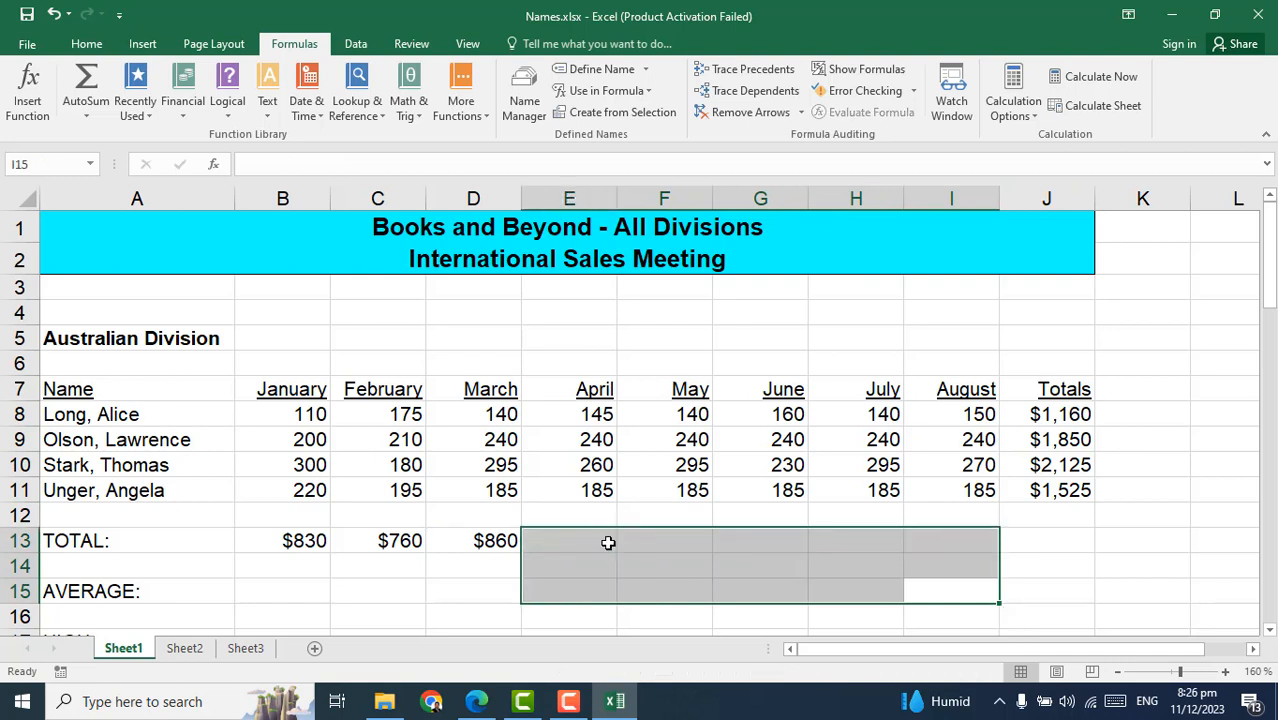
left_click(471, 580)
left_click(544, 576)
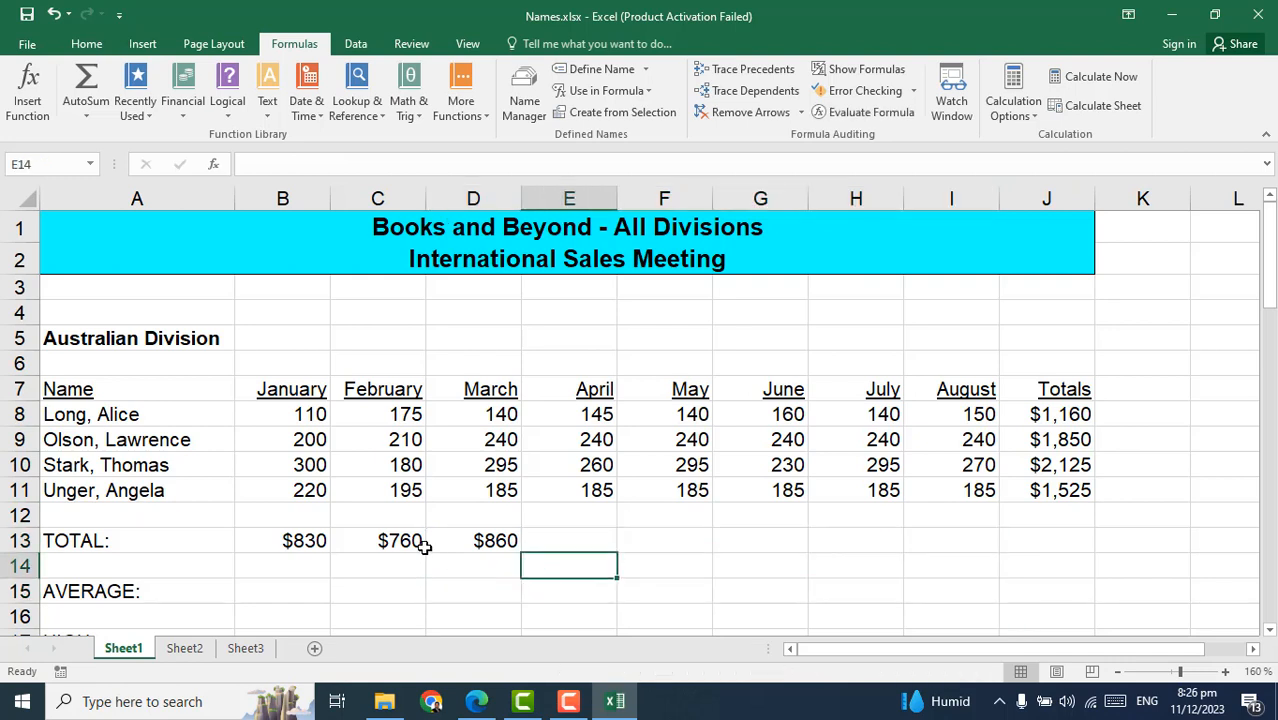
Examine the named ranges used by the total formulas in C13 and D13
left_click(401, 542)
double_click(401, 541)
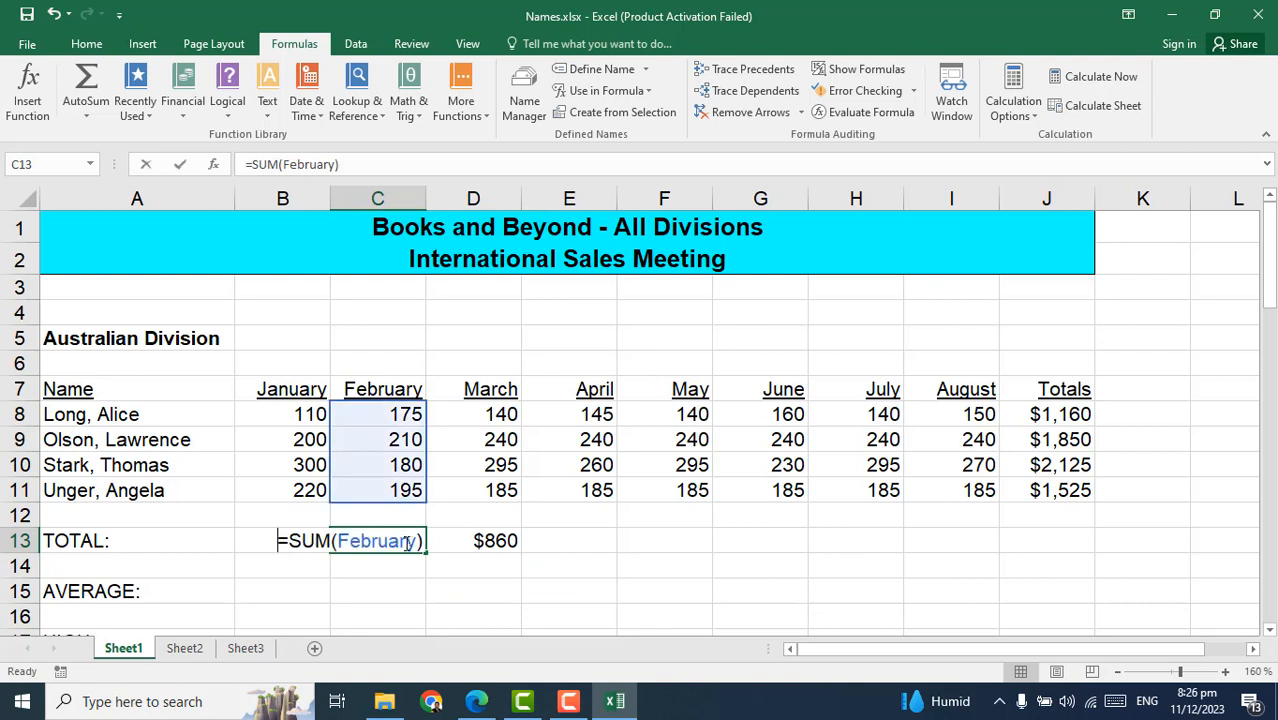
left_click(486, 541)
double_click(490, 541)
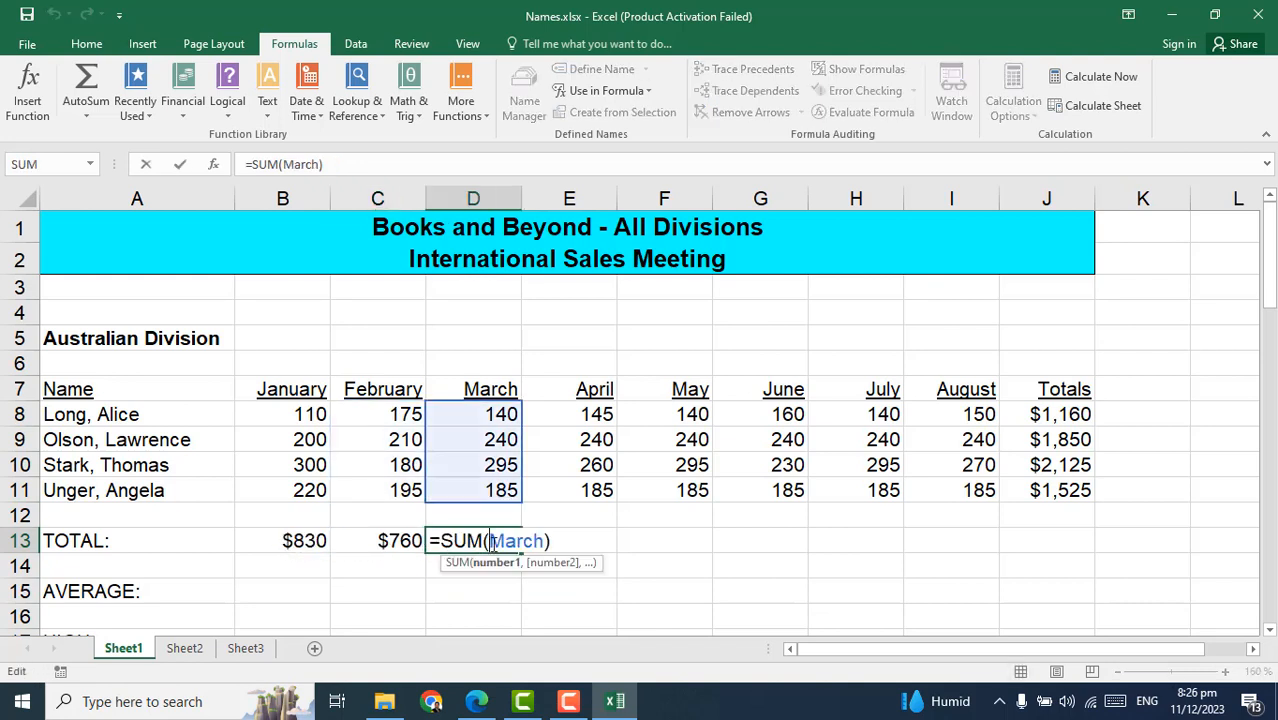
left_click(588, 545)
key("Return")
Total the April values in E13 with the formula =SUM(April), using the defined name
left_click(586, 543)
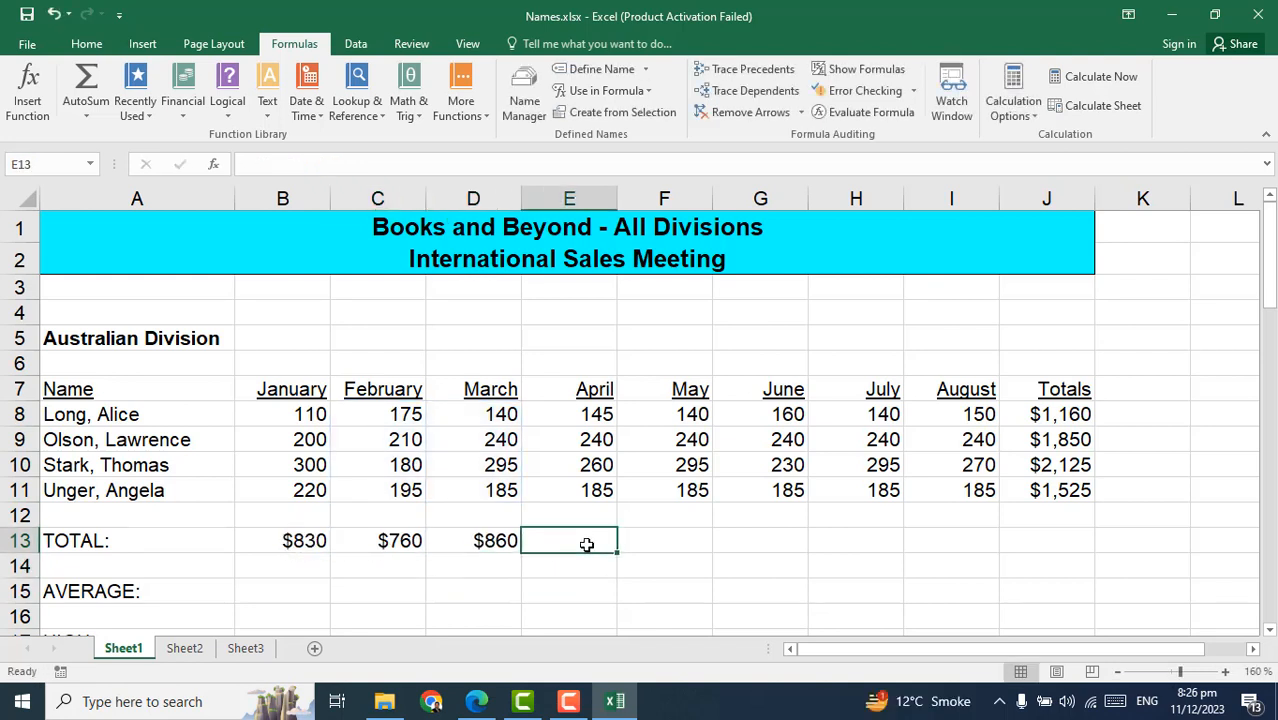
type("=sum")
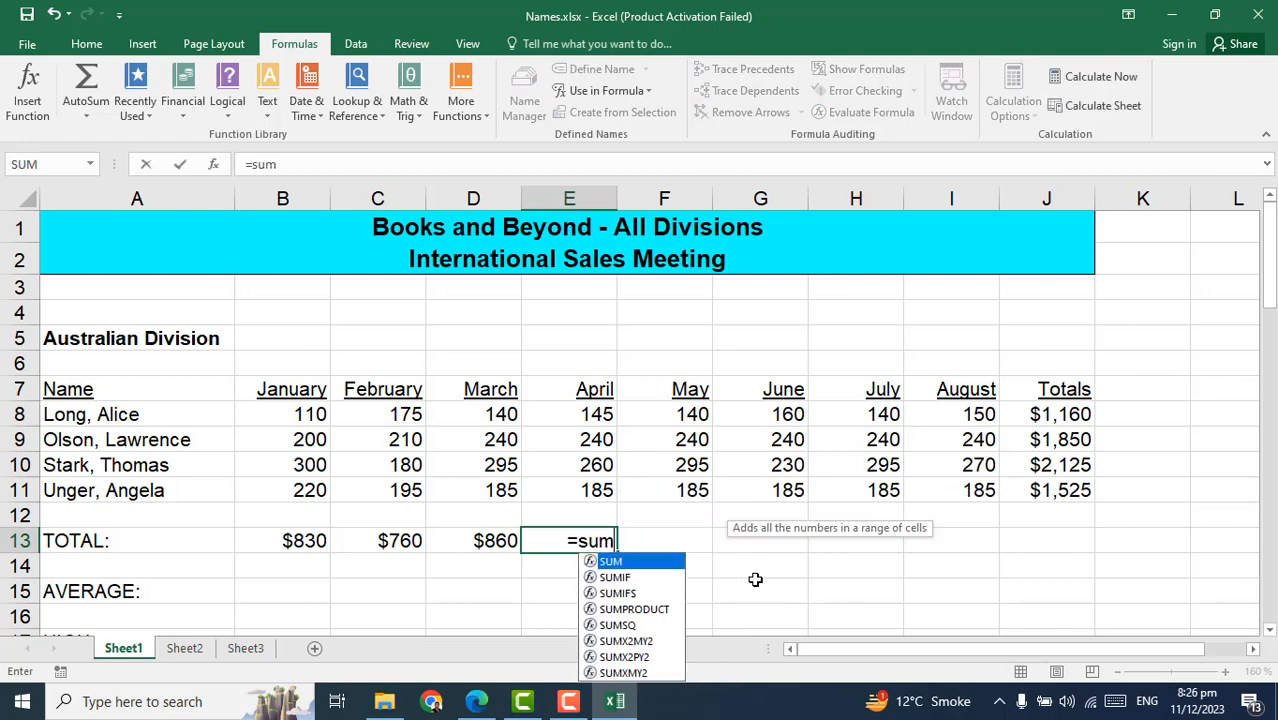
type("(april")
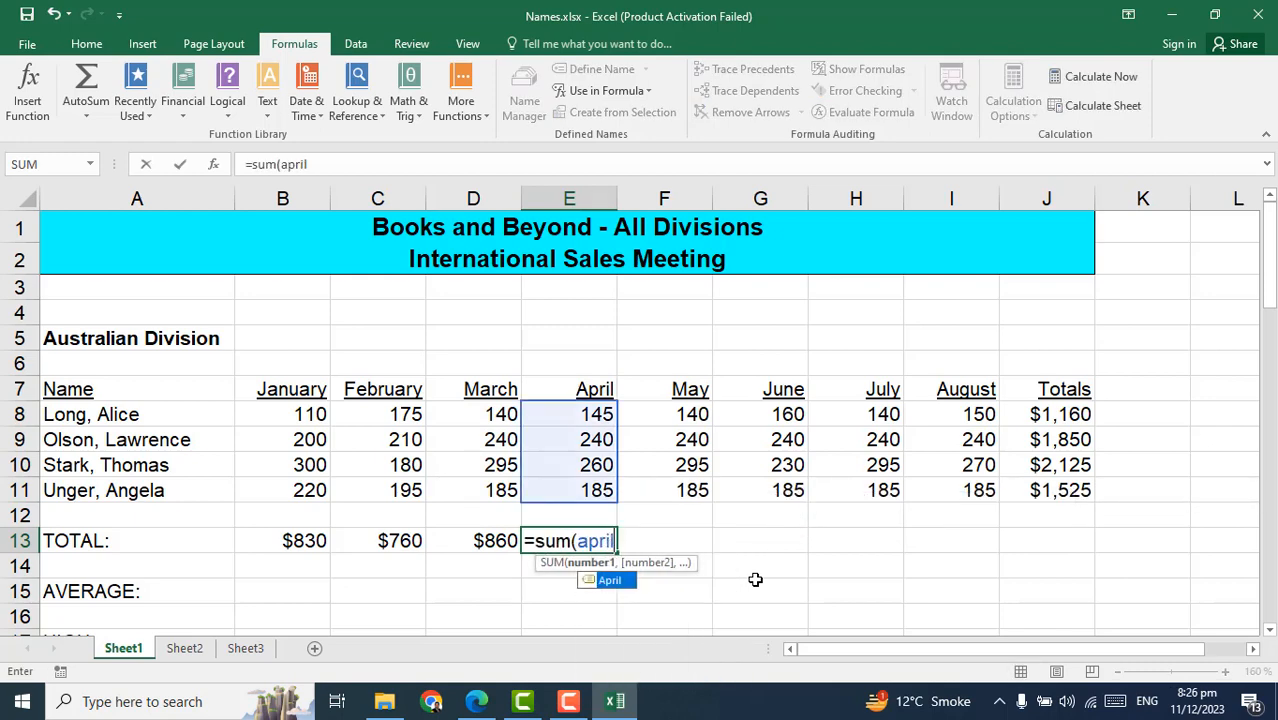
double_click(609, 581)
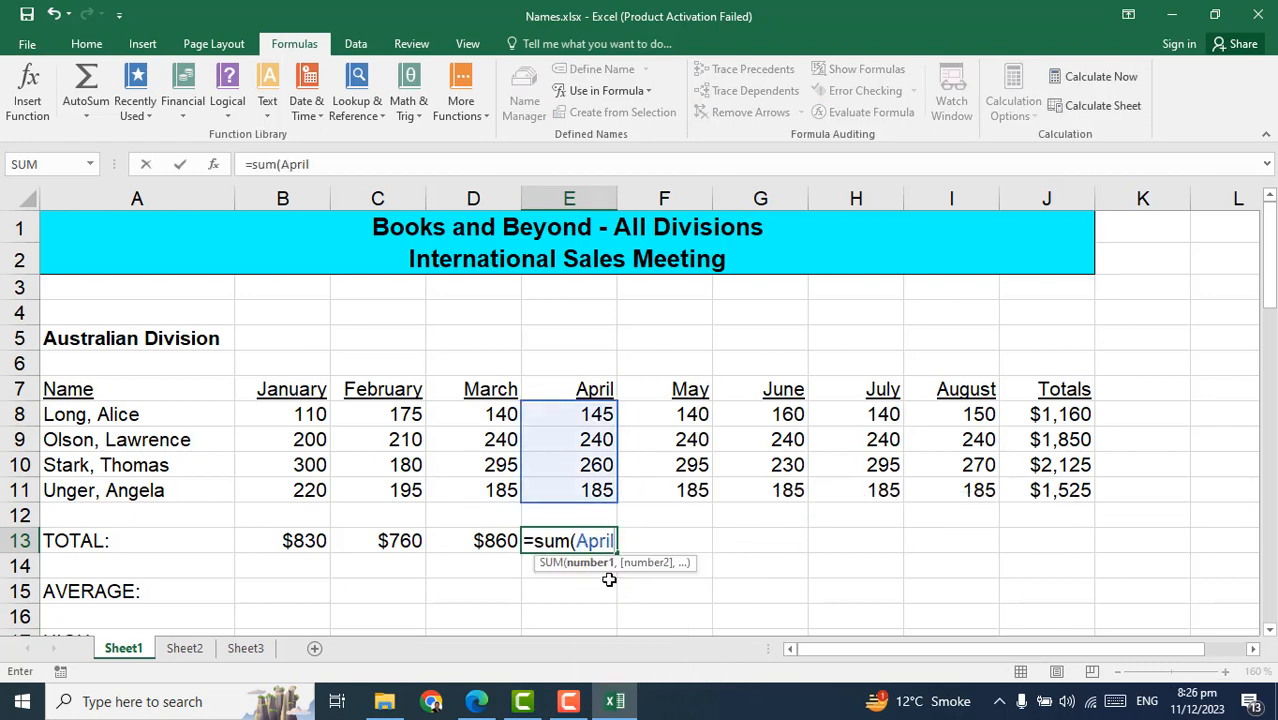
type(")")
key("Return")
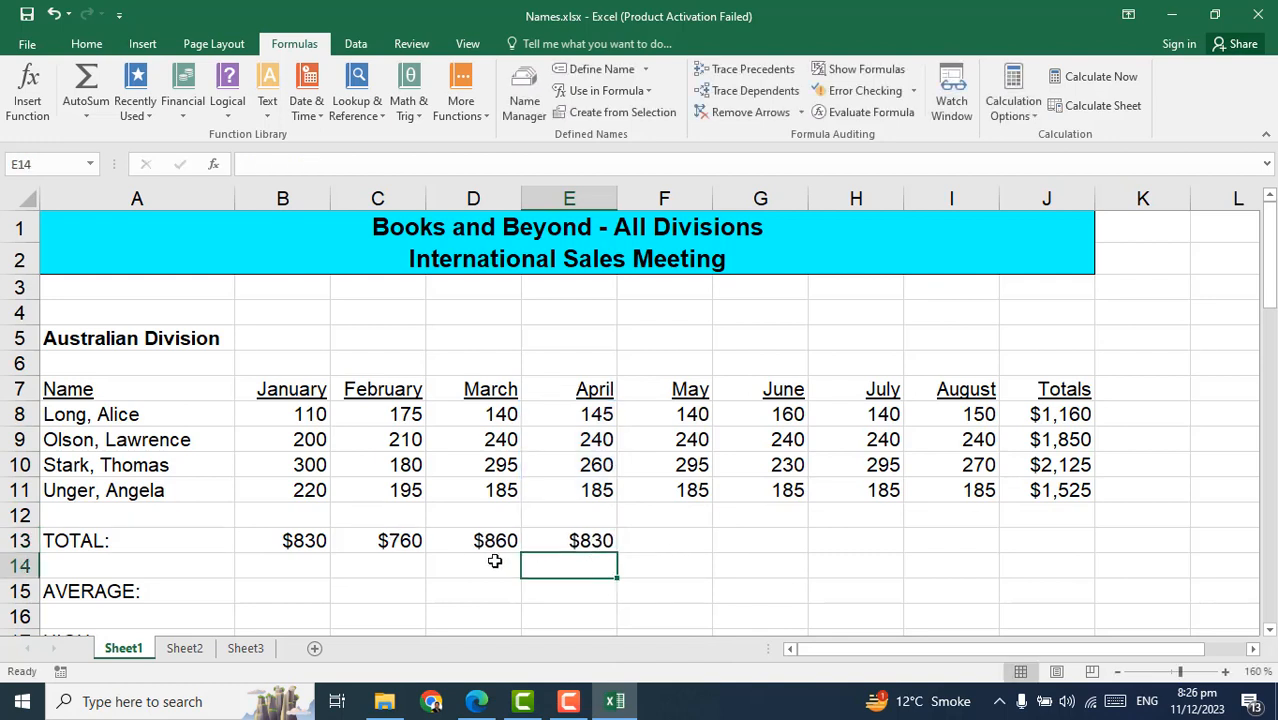
Enter an AVERAGE formula in B15 of the AVERAGE row with jan as its argument
scroll(455, 548, "down", 1)
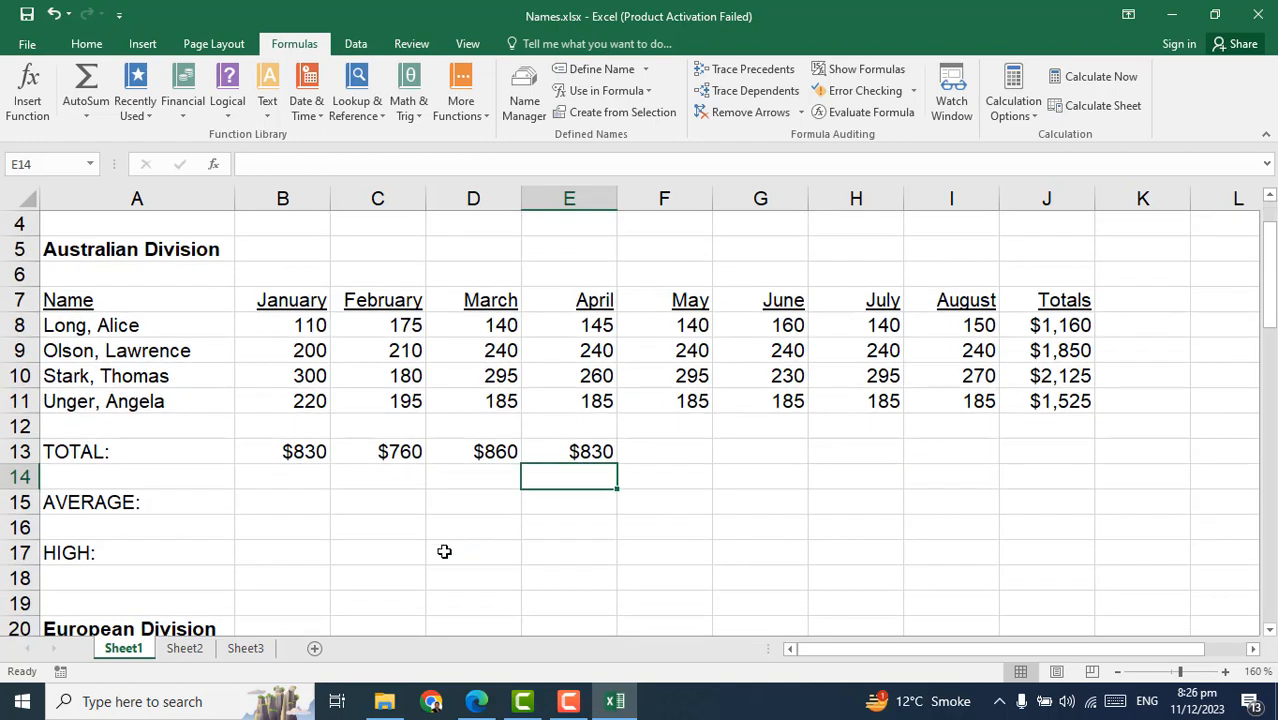
left_click(272, 502)
type("=")
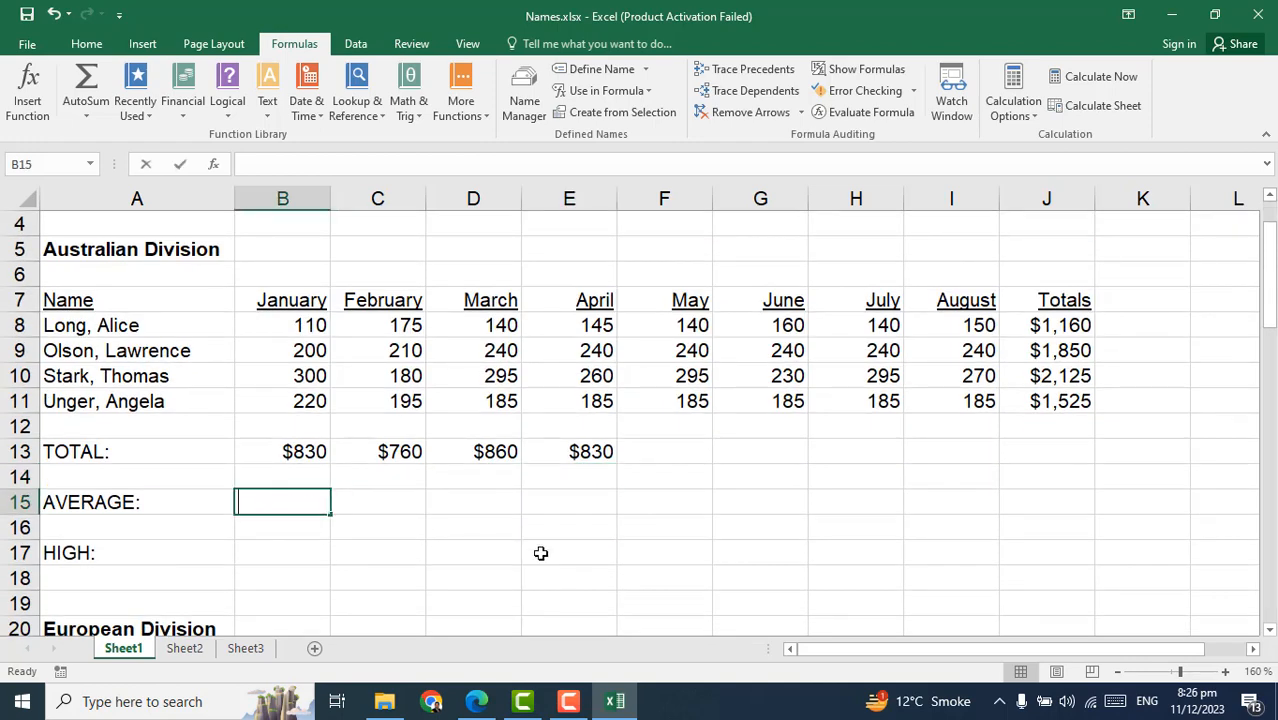
type("ave")
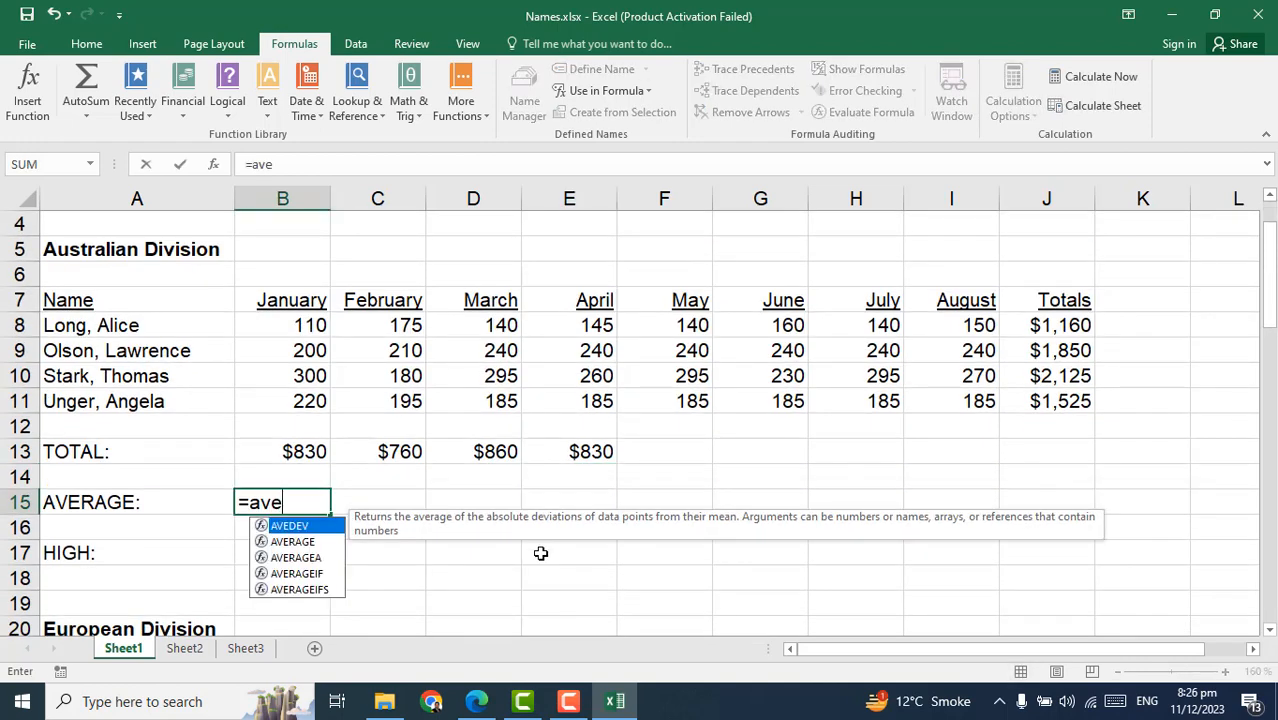
double_click(313, 541)
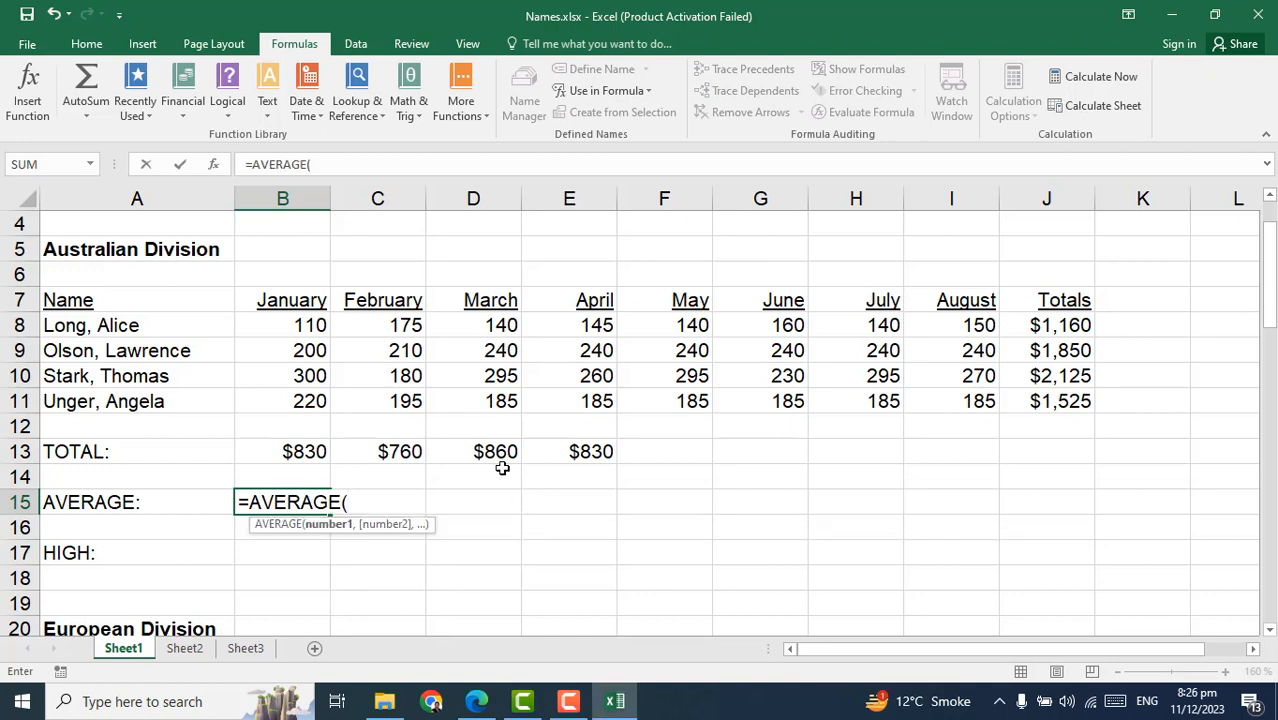
type("jan")
key("Return")
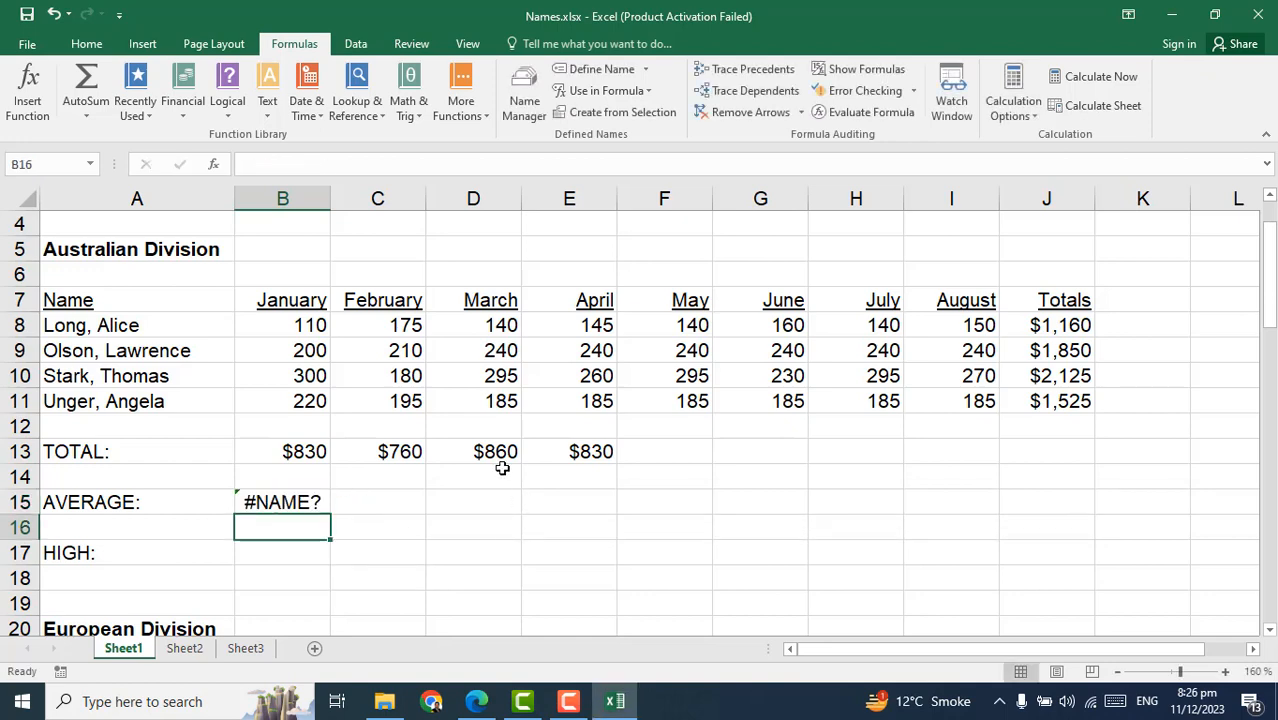
Correct the average formula in B15 to =AVERAGE(January) so that it uses the defined name
left_click(280, 498)
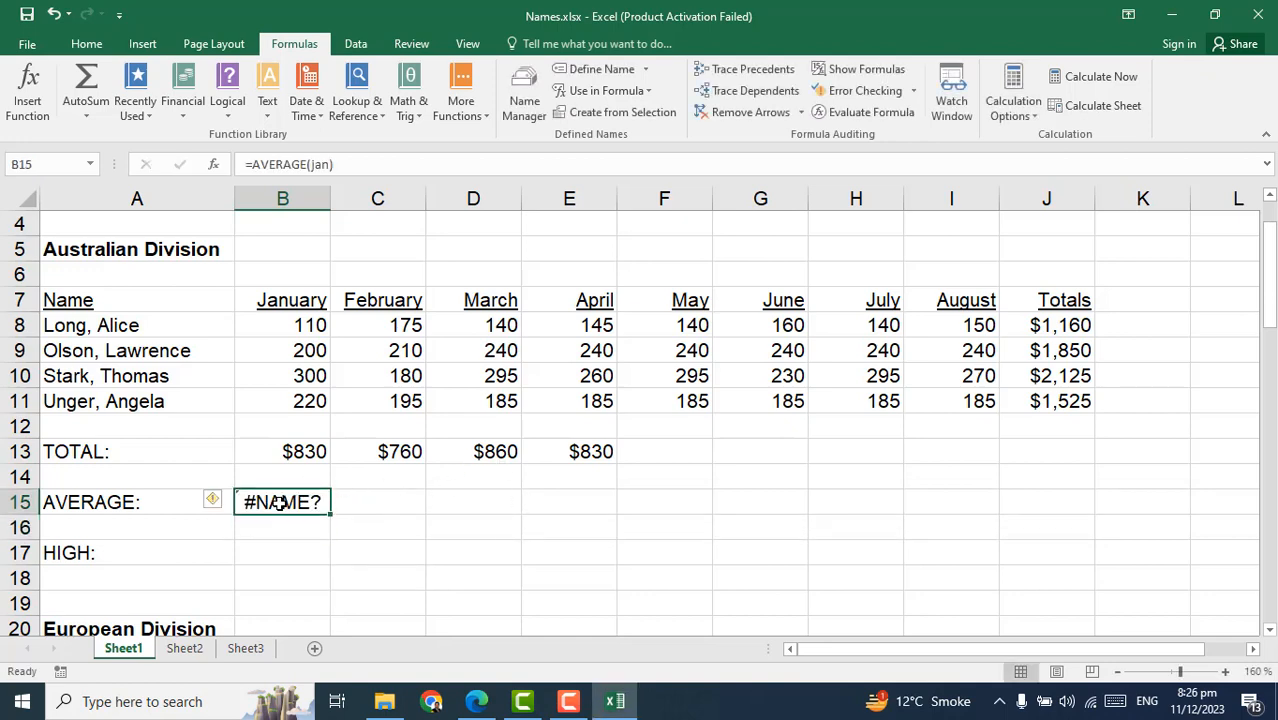
double_click(275, 502)
left_click(377, 502)
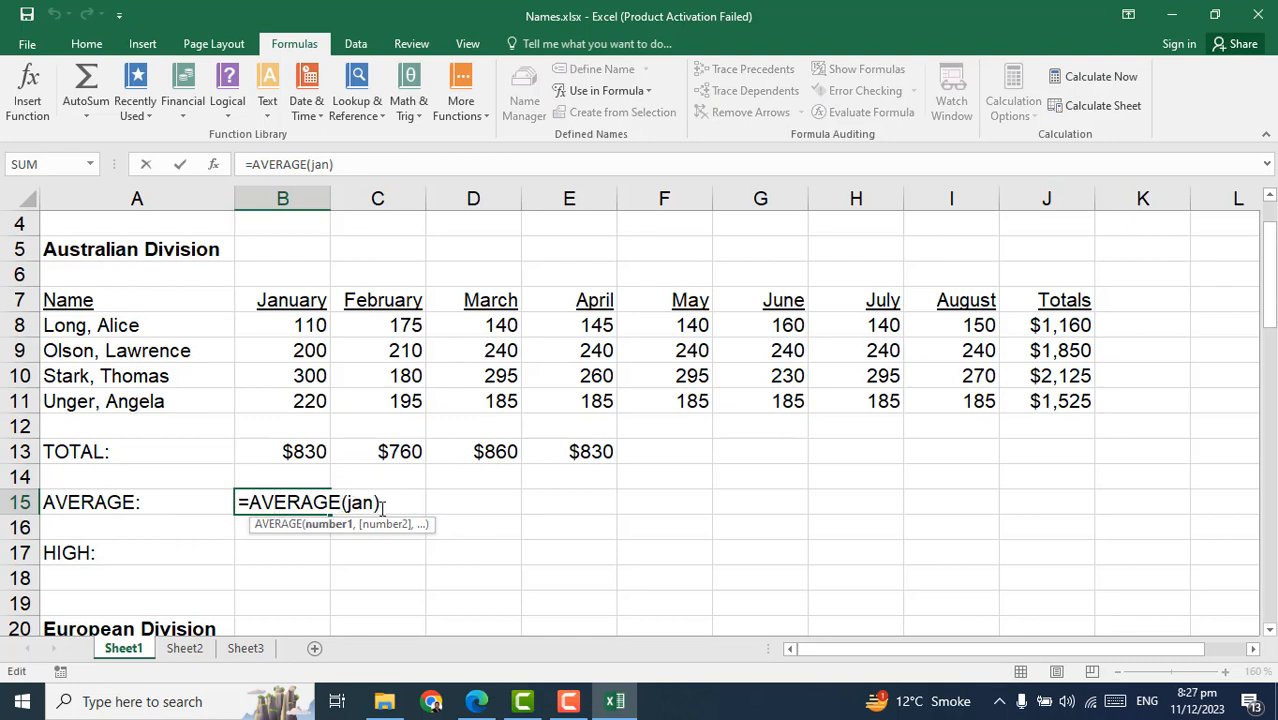
type("u")
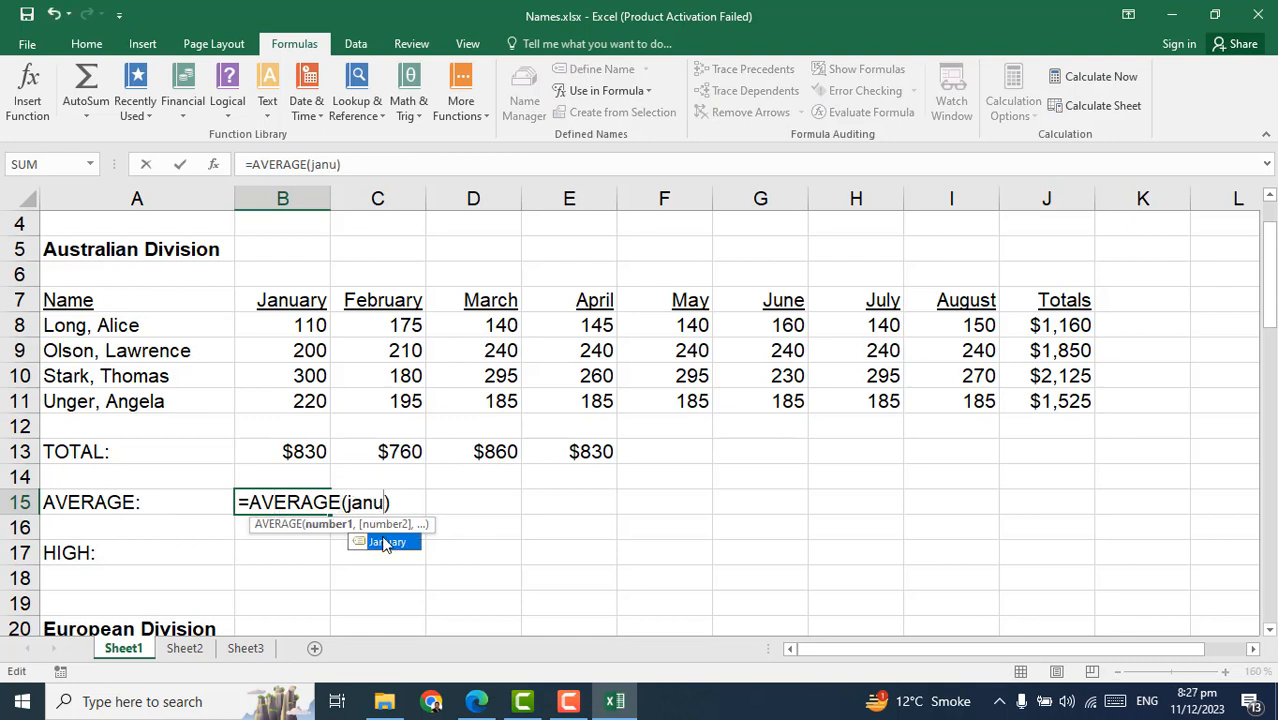
double_click(388, 541)
key("Return")
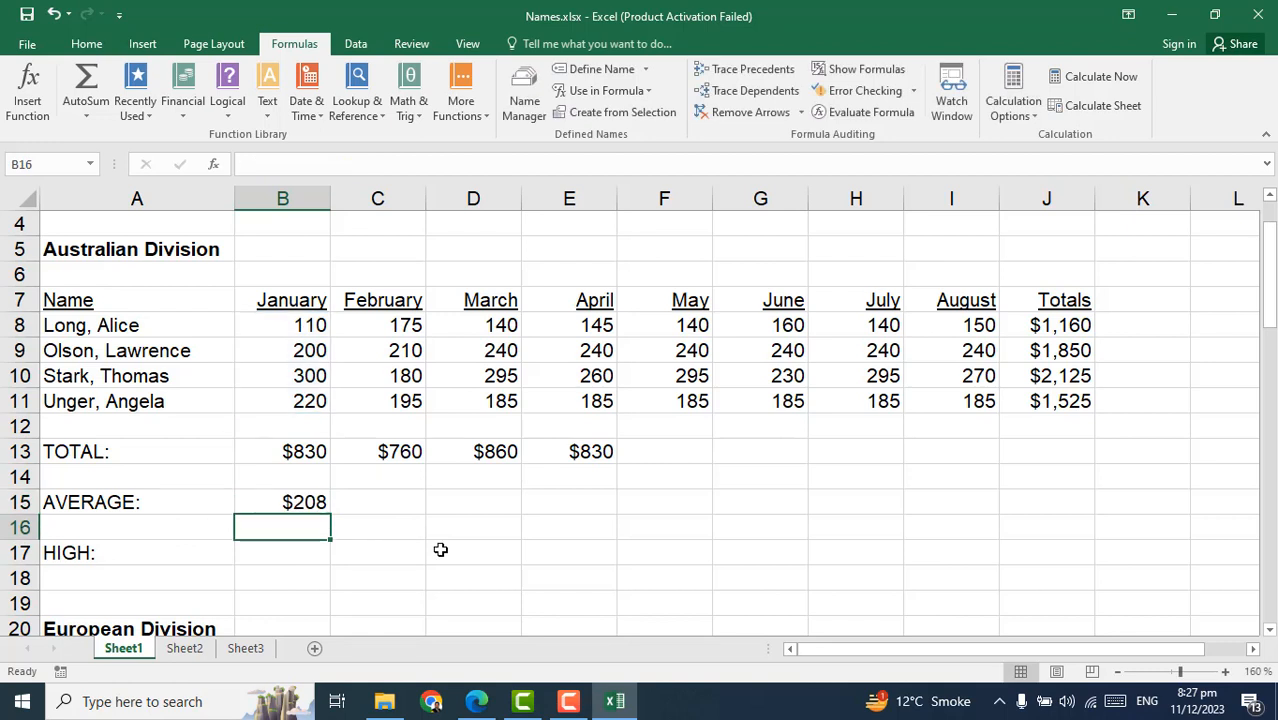
Find the highest January value in B17 with the formula =MAX(January)
left_click(300, 548)
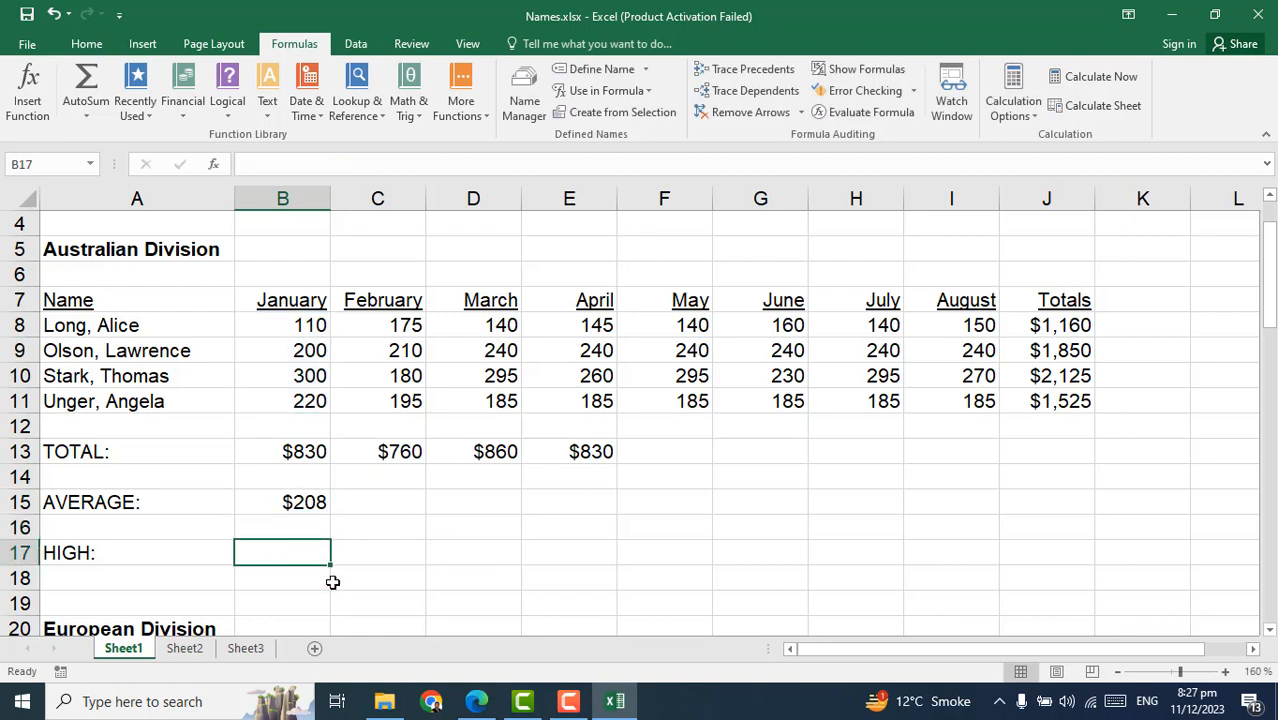
type("=max")
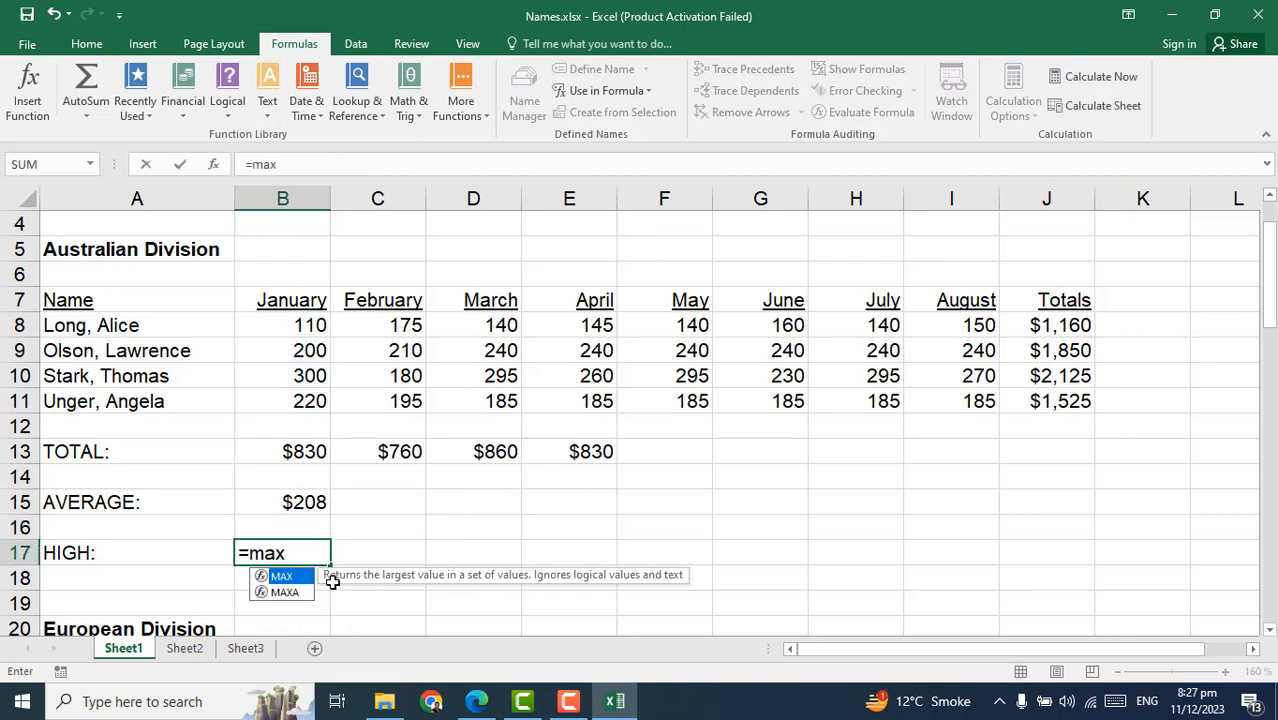
double_click(292, 578)
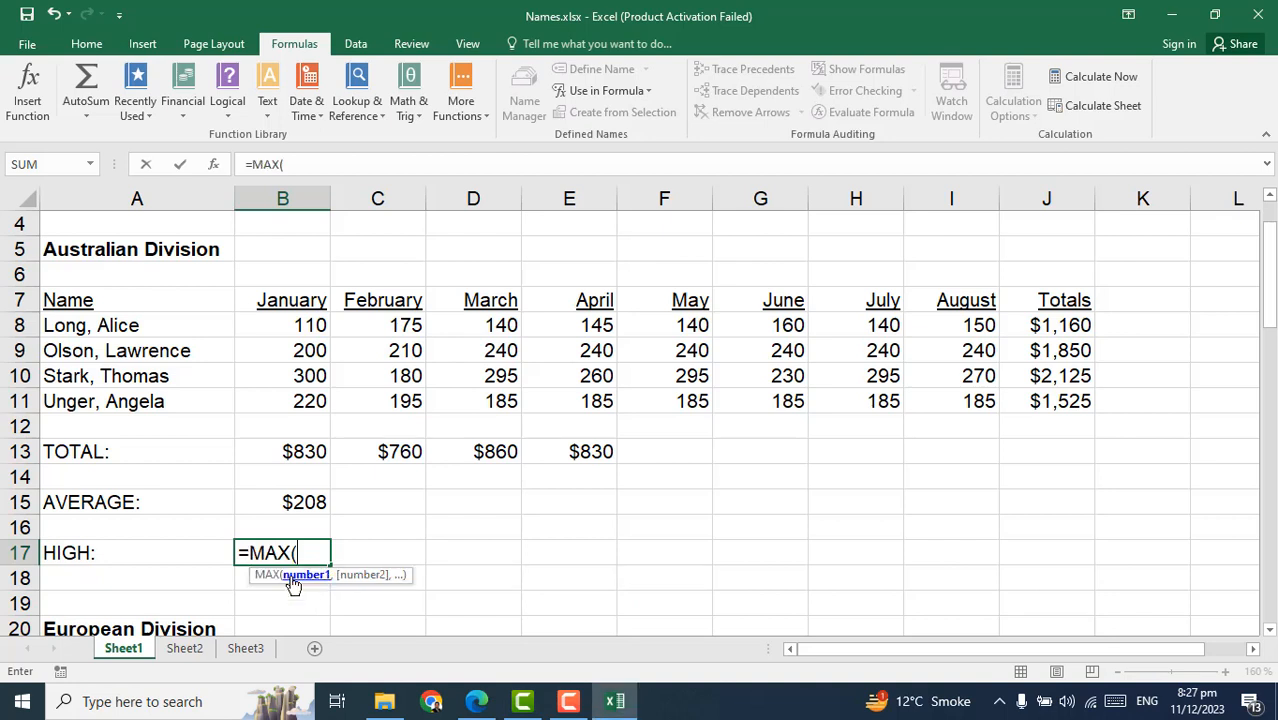
type("jan")
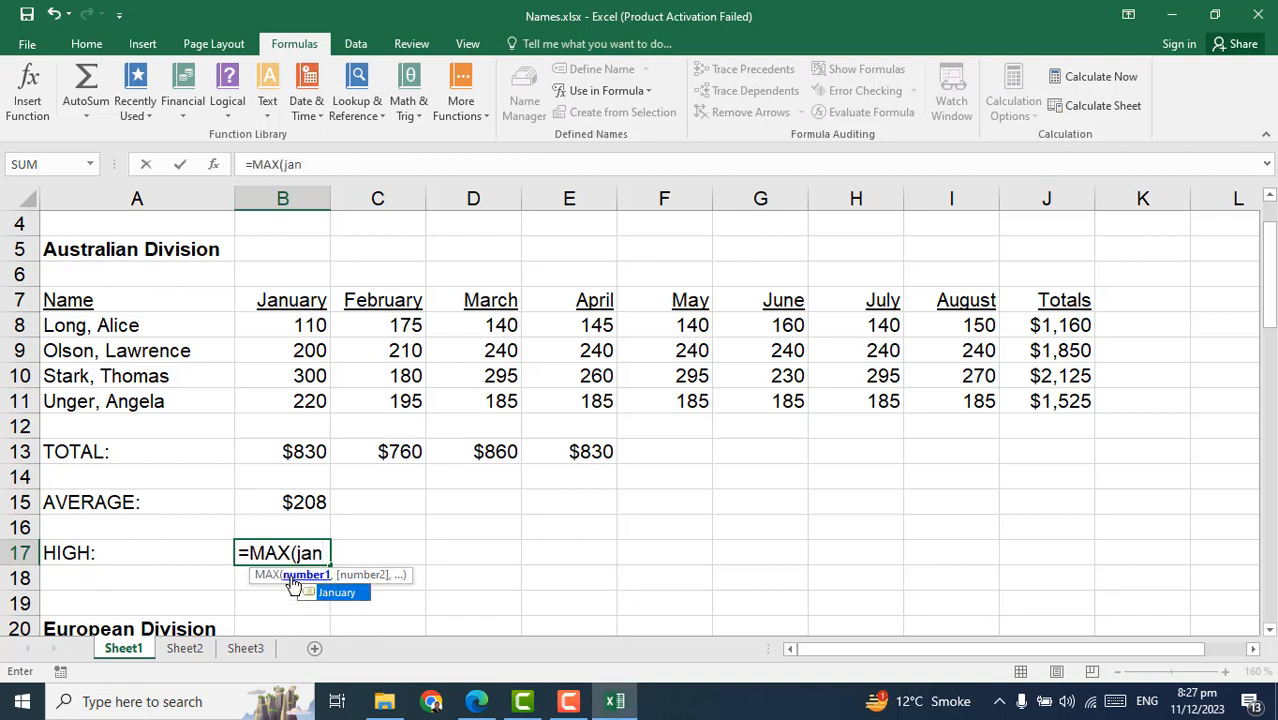
double_click(337, 592)
type(")")
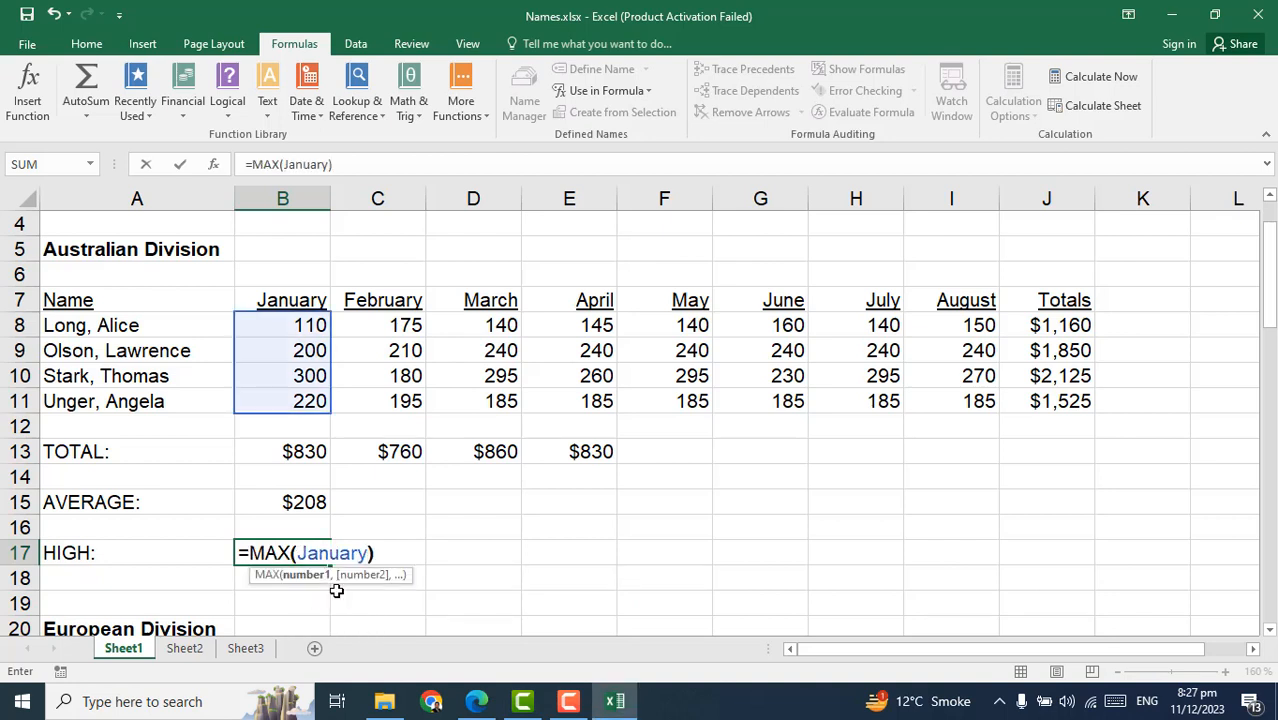
key("Return")
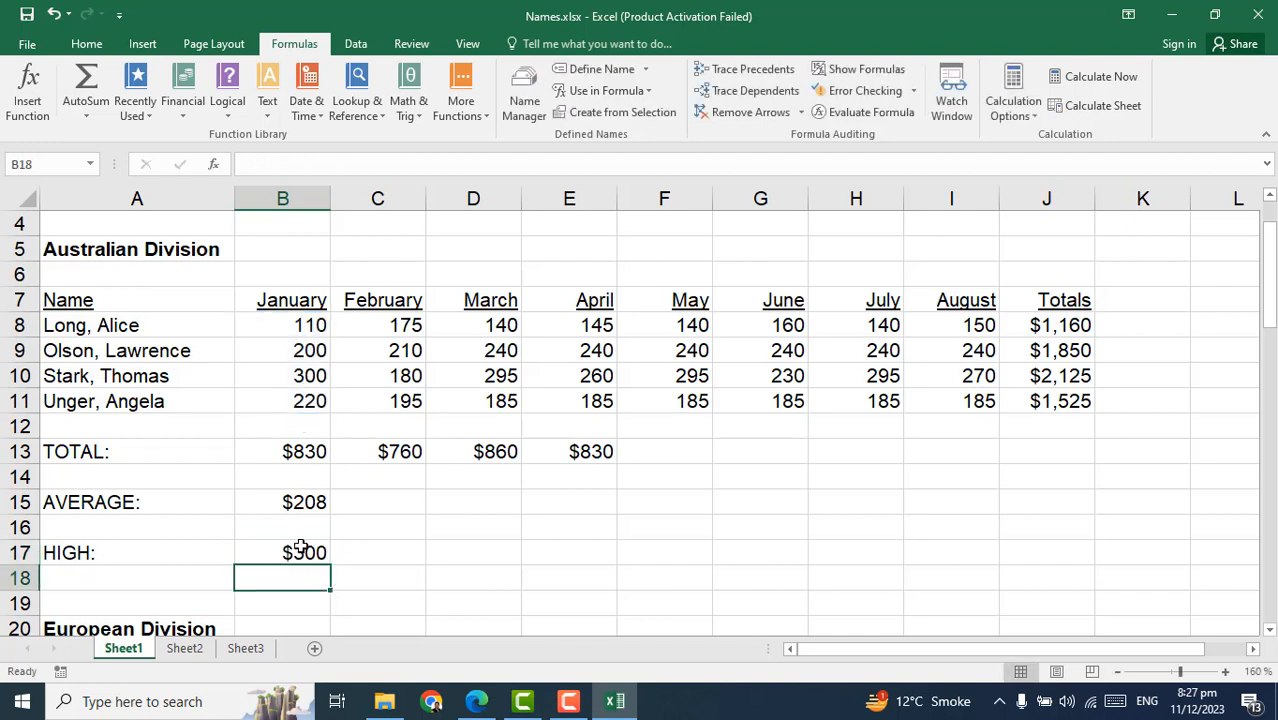
Review the Module 12 topics in the course outline PDF and look over the Australian and European divisions in the Excel workbook
left_click(476, 700)
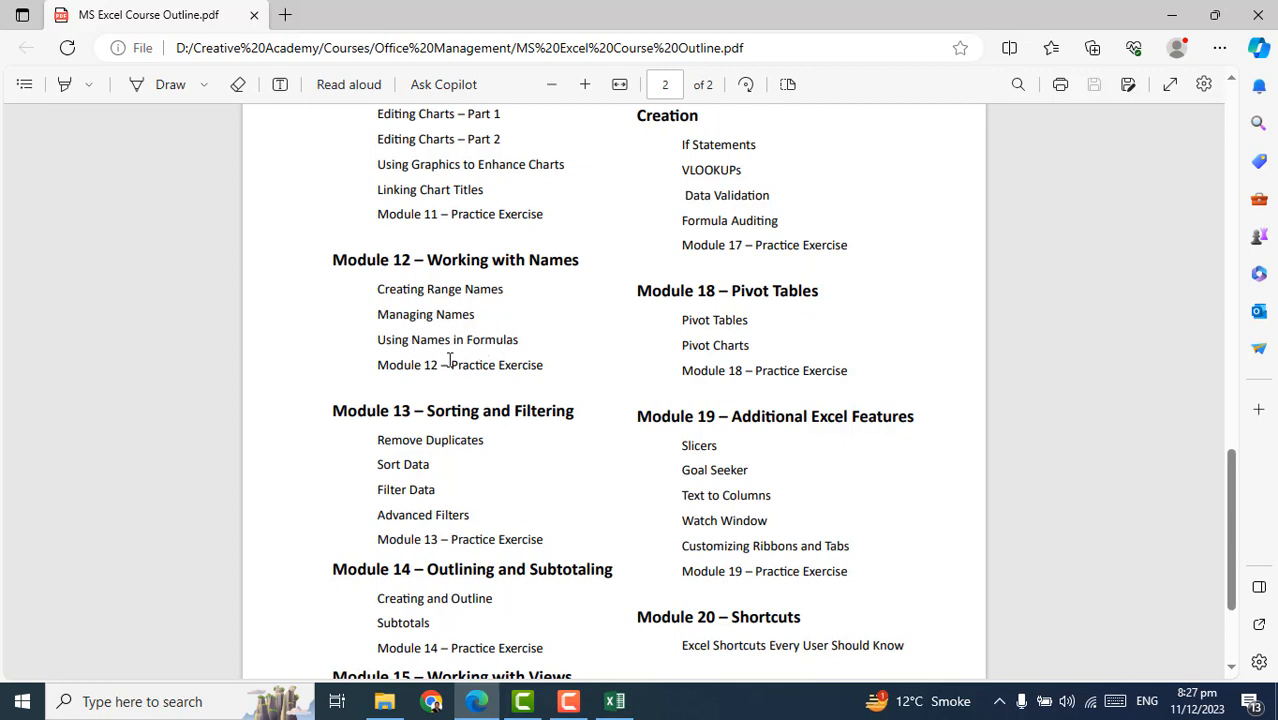
left_click(384, 701)
left_click(614, 701)
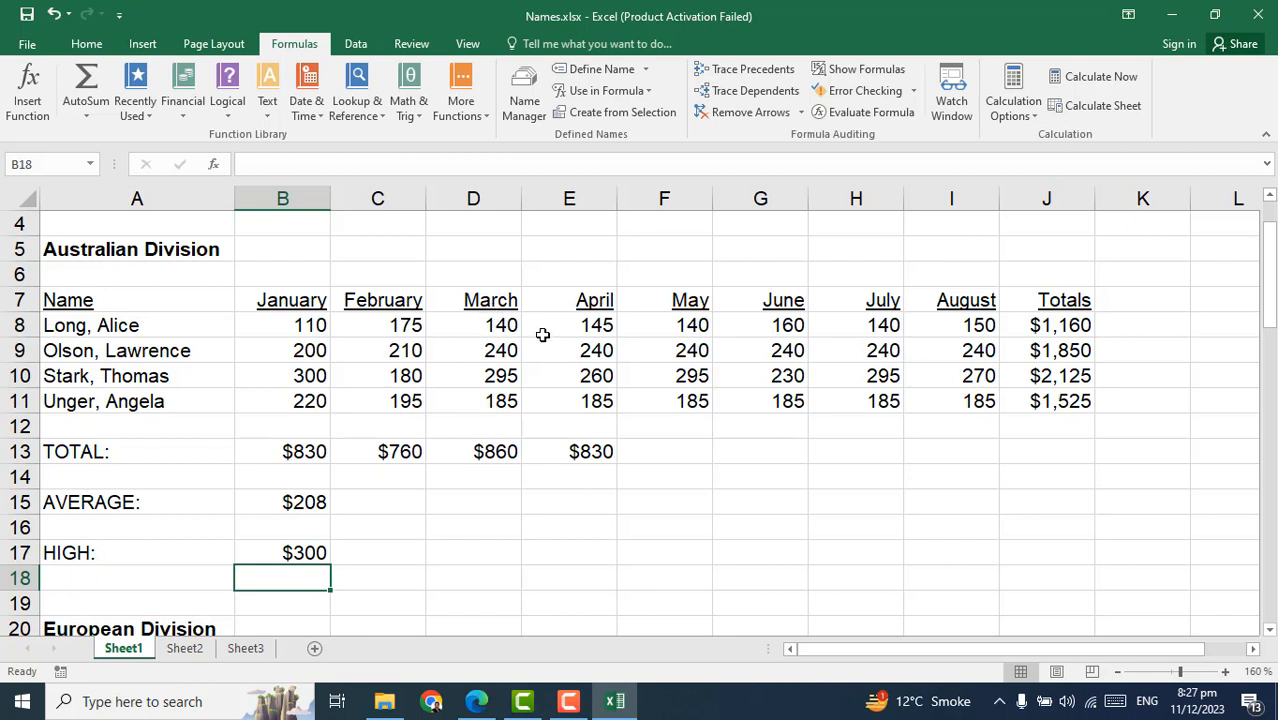
scroll(617, 398, "down", 7)
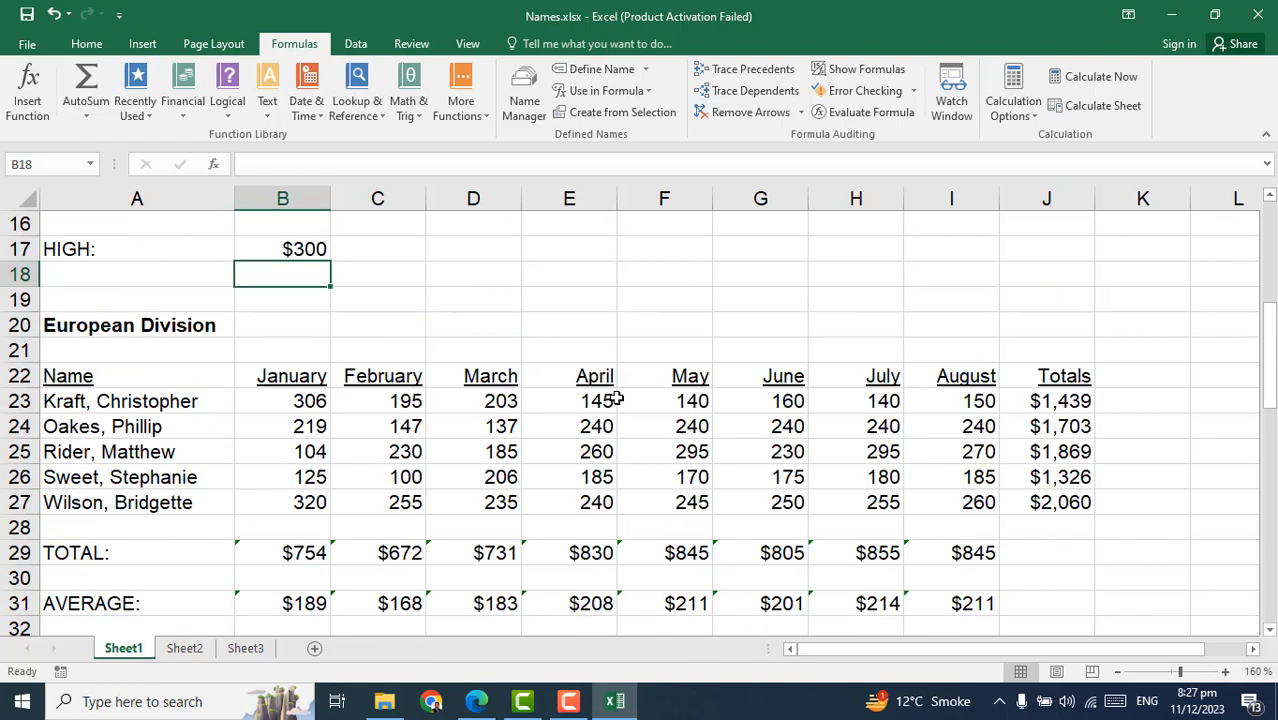
scroll(616, 394, "up", 8)
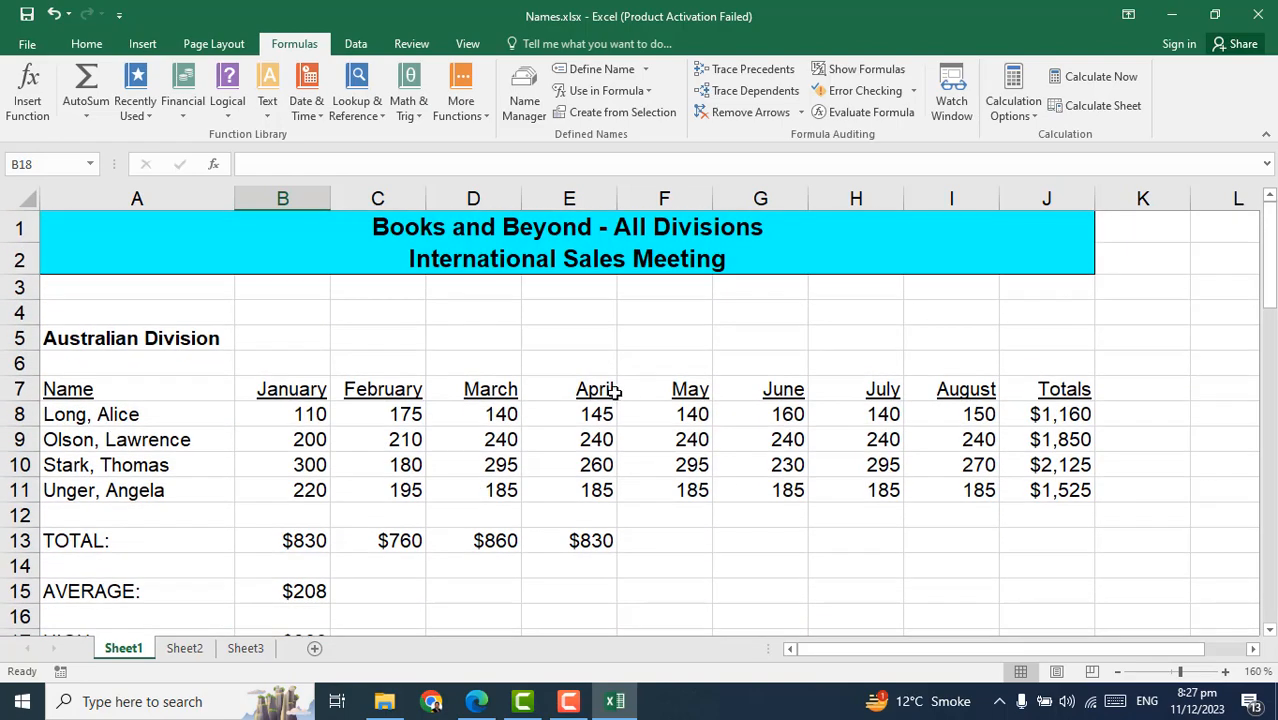
left_click(477, 701)
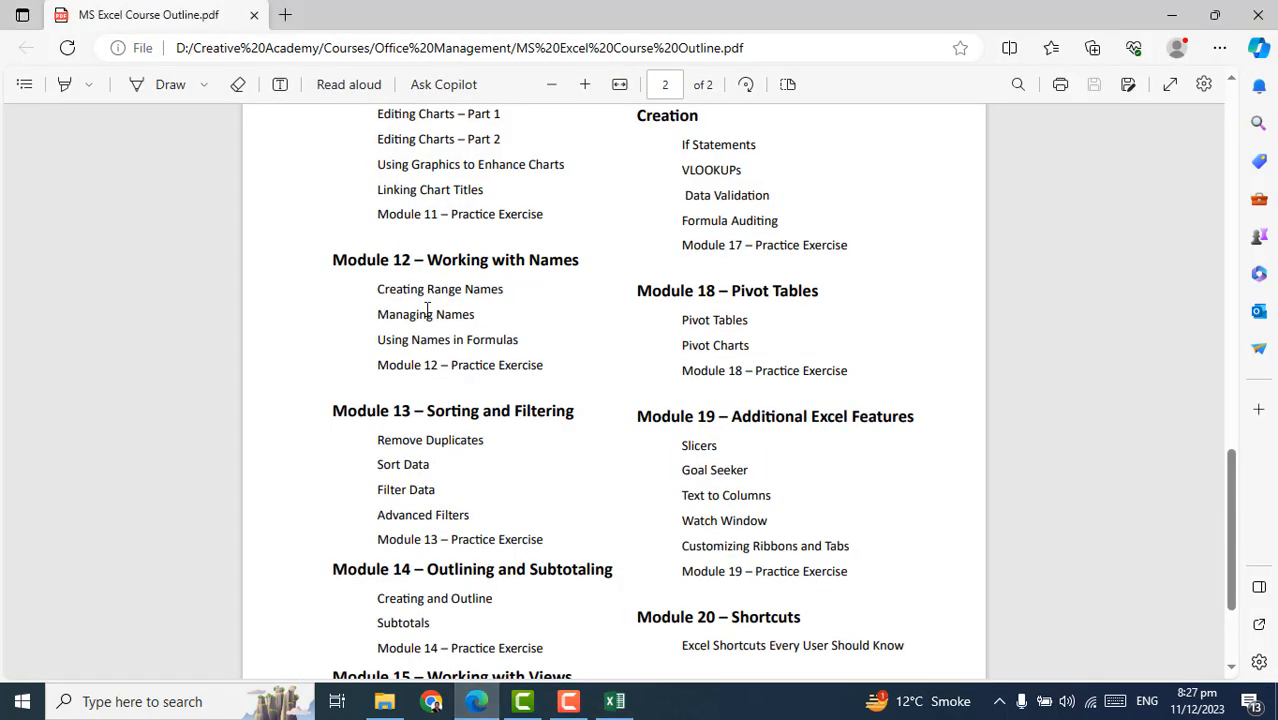